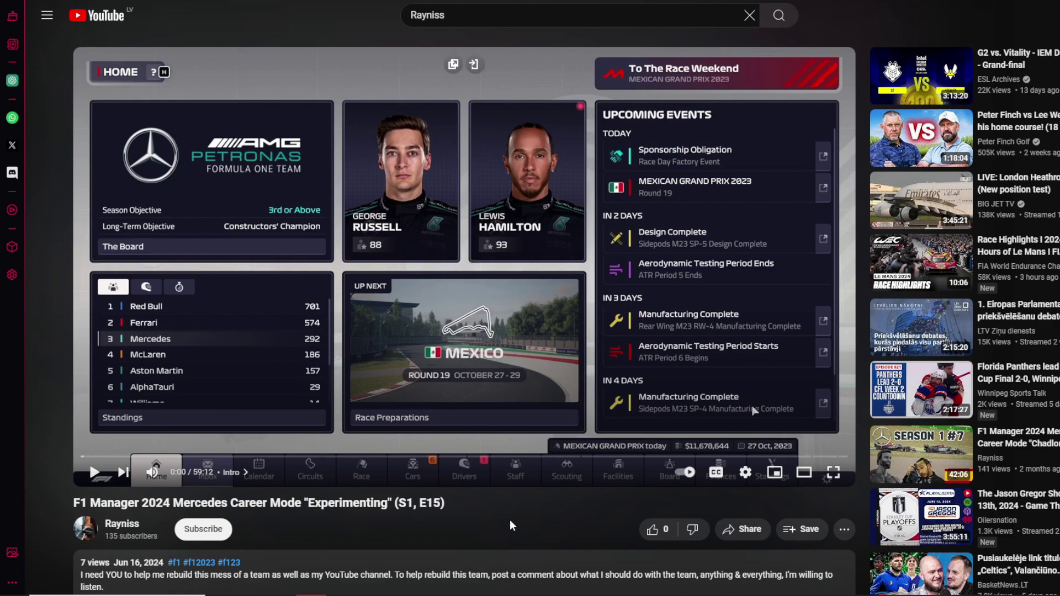
Open the Discord server invite link from the video's description.
scroll(510, 526, "down", 3)
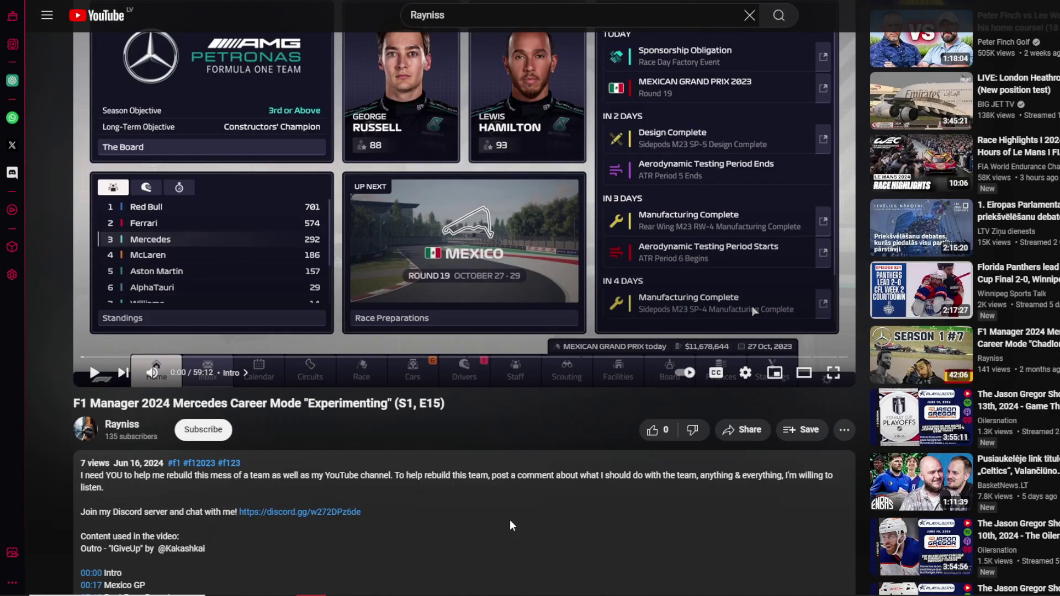
left_click_drag(76, 495, 243, 491)
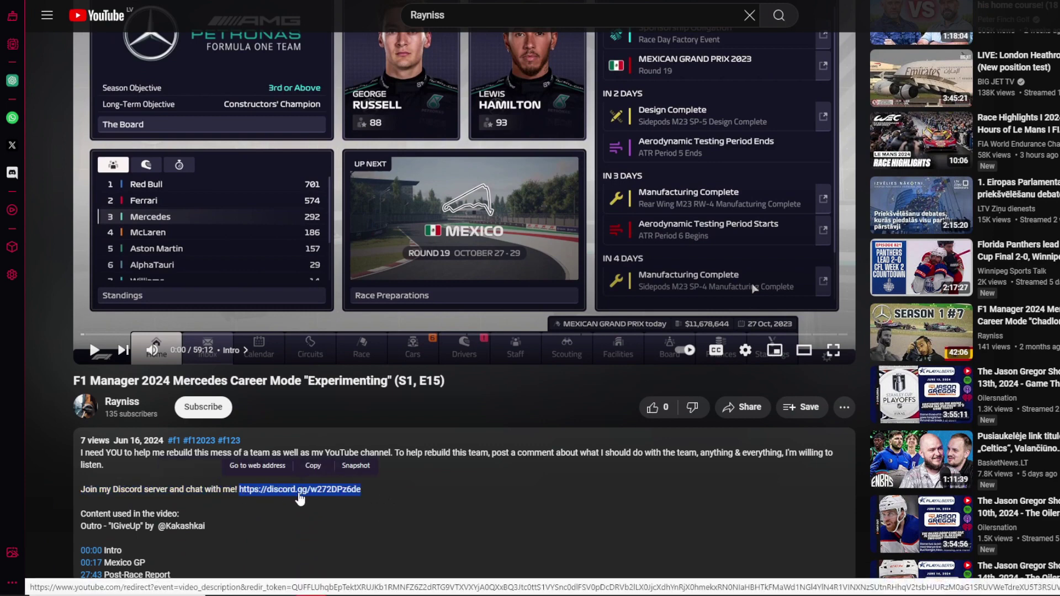
left_click(299, 499)
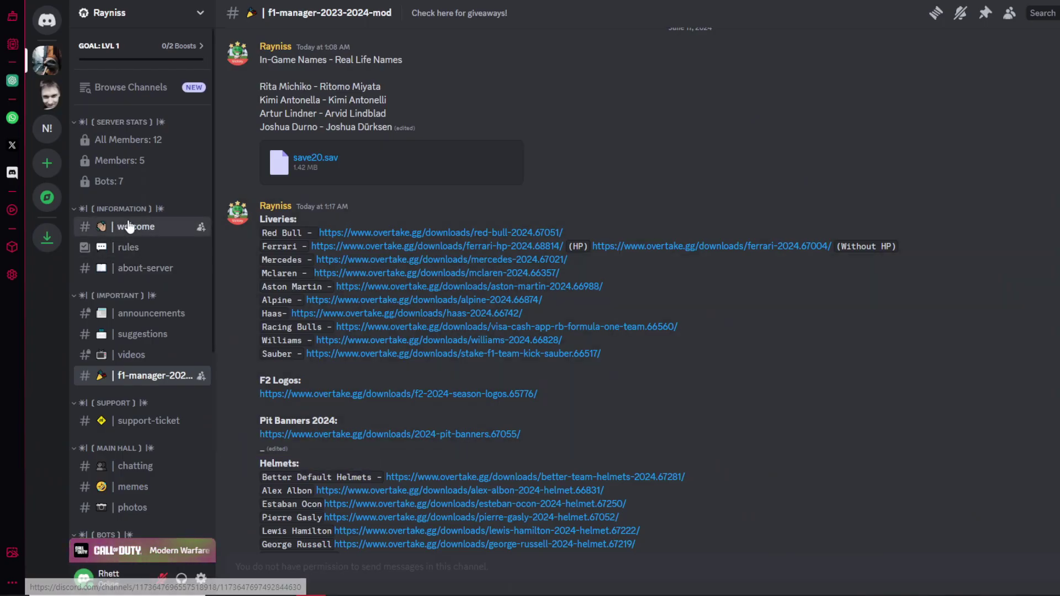
Open the f1-manager-2023-2024-mod channel and look through its save file, livery, banner and helmet links.
left_click(138, 226)
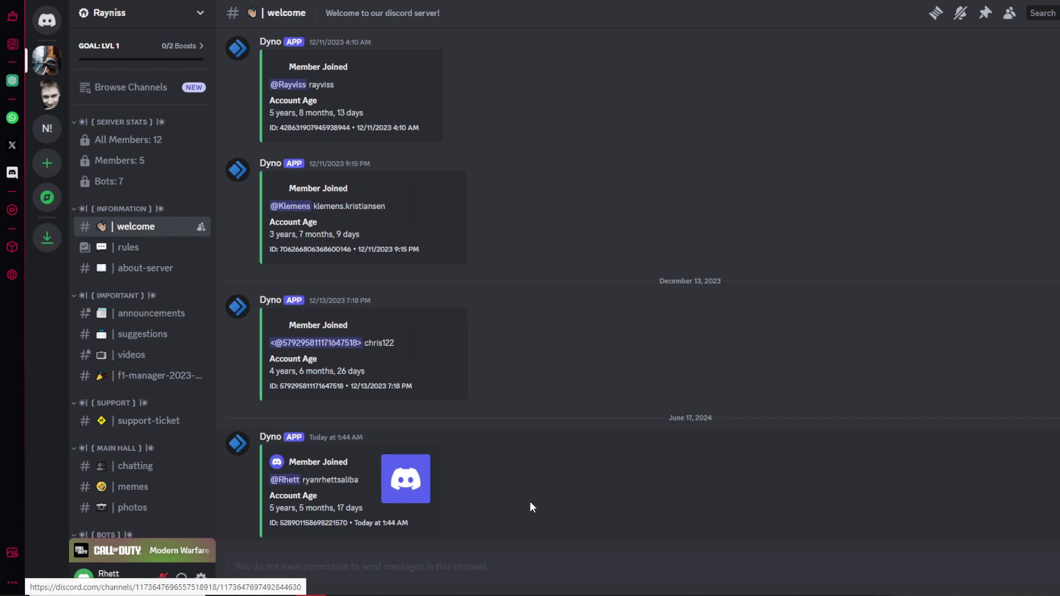
left_click(148, 380)
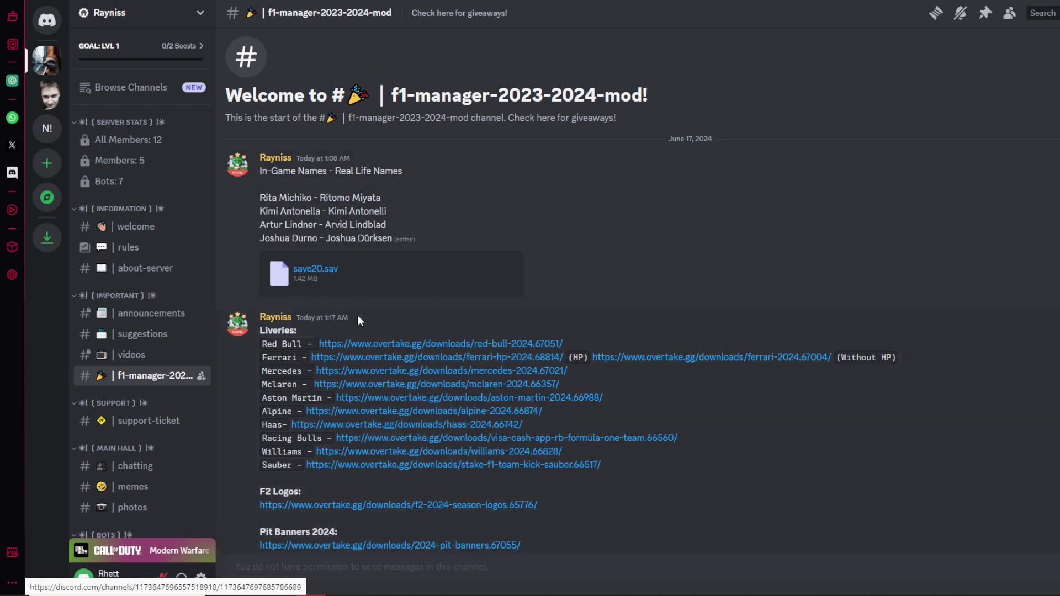
scroll(356, 315, "down", 5)
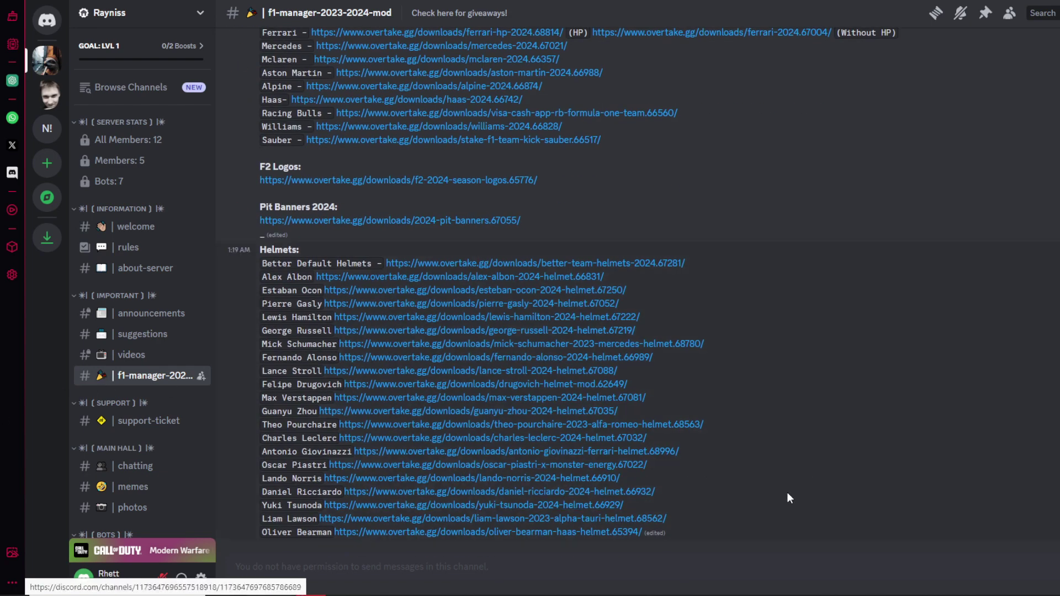
left_click_drag(772, 527, 421, 113)
scroll(307, 114, "up", 6)
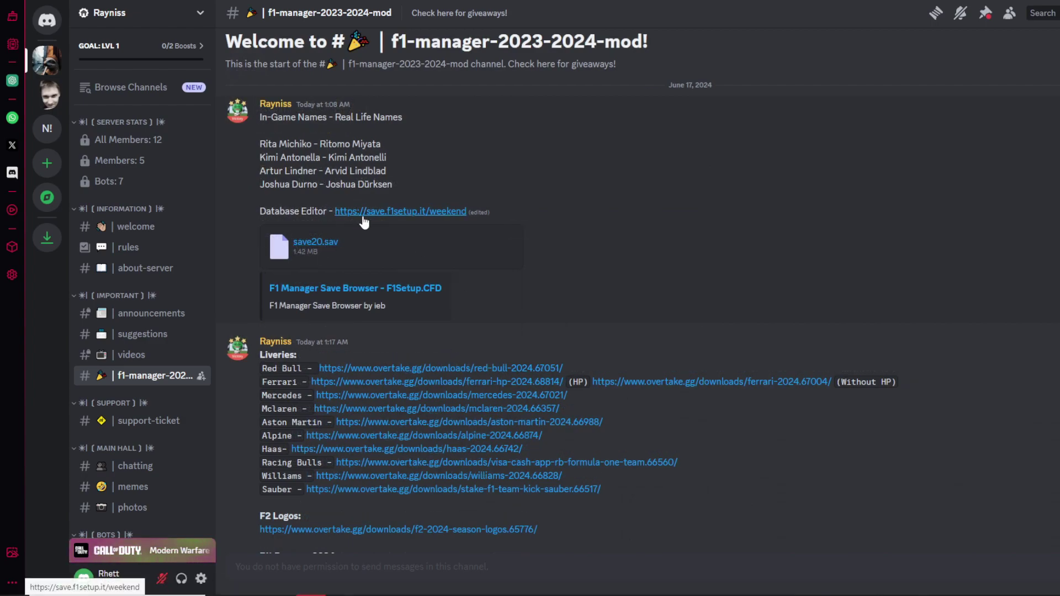
Open the channel's Database Editor link and load save20.sav from Downloads into the F1 Manager Save Browser.
left_click(363, 212)
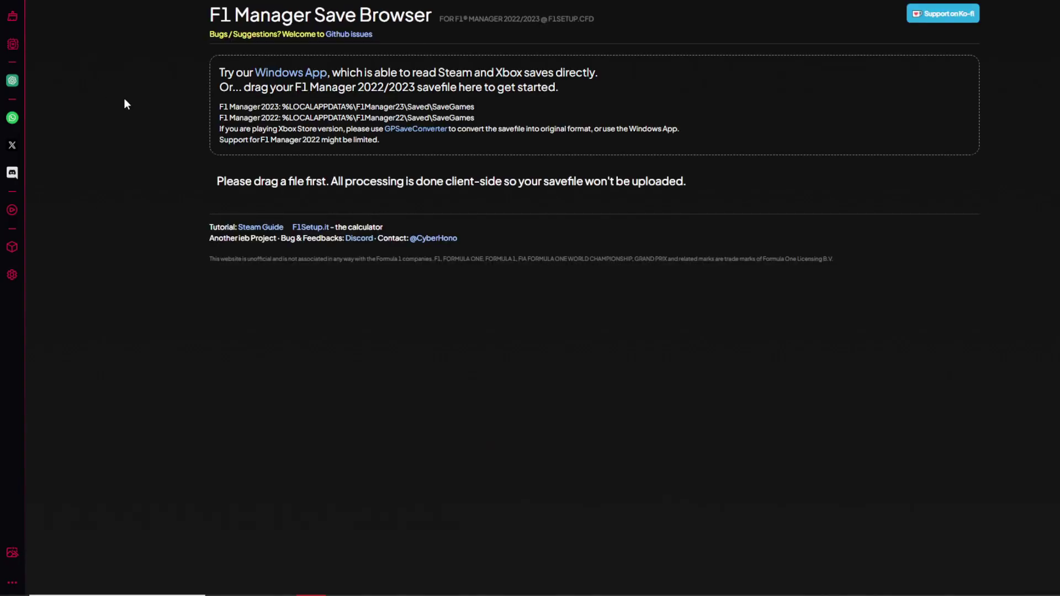
mouse_move(247, 591)
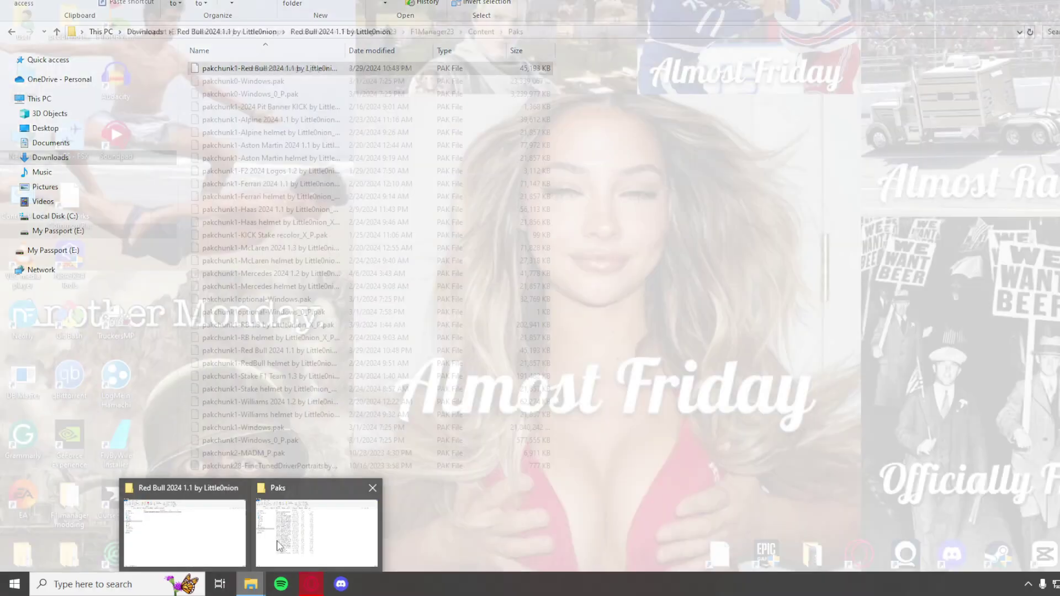
left_click(184, 524)
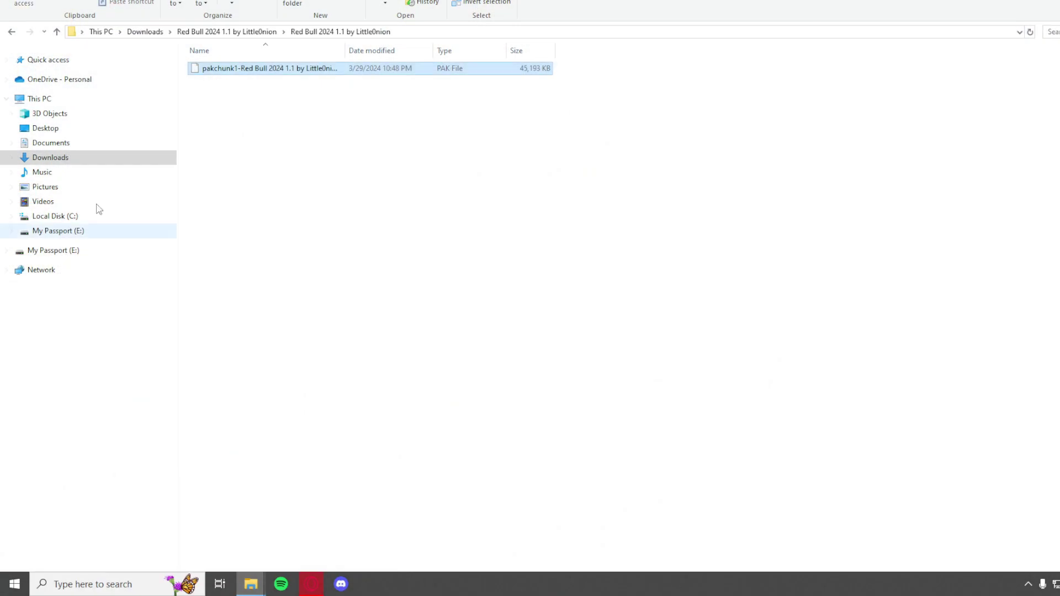
left_click(57, 144)
left_click(57, 157)
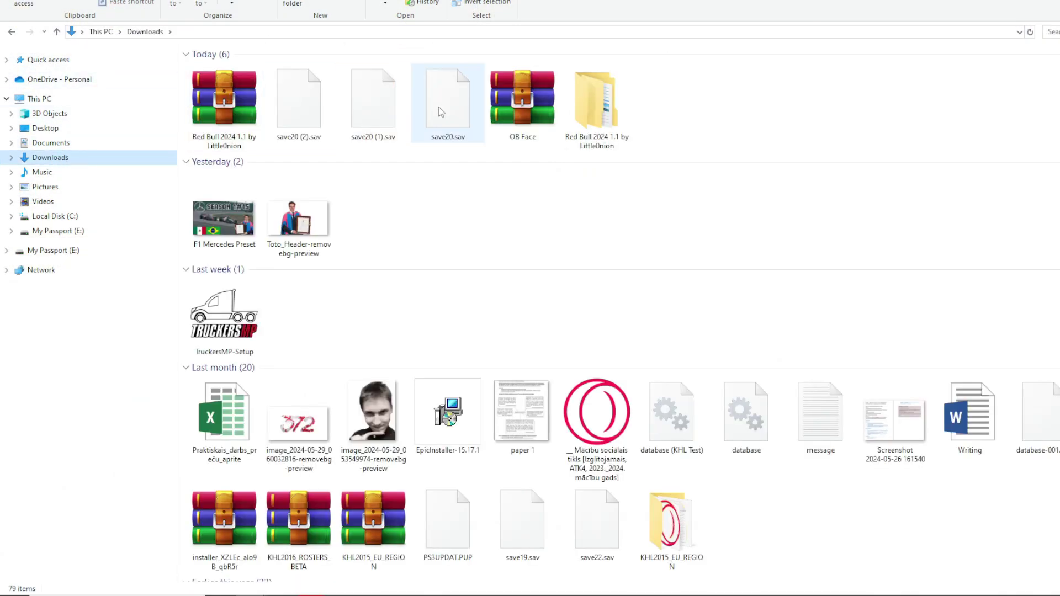
left_click_drag(441, 112, 533, 161)
key("alt+Tab")
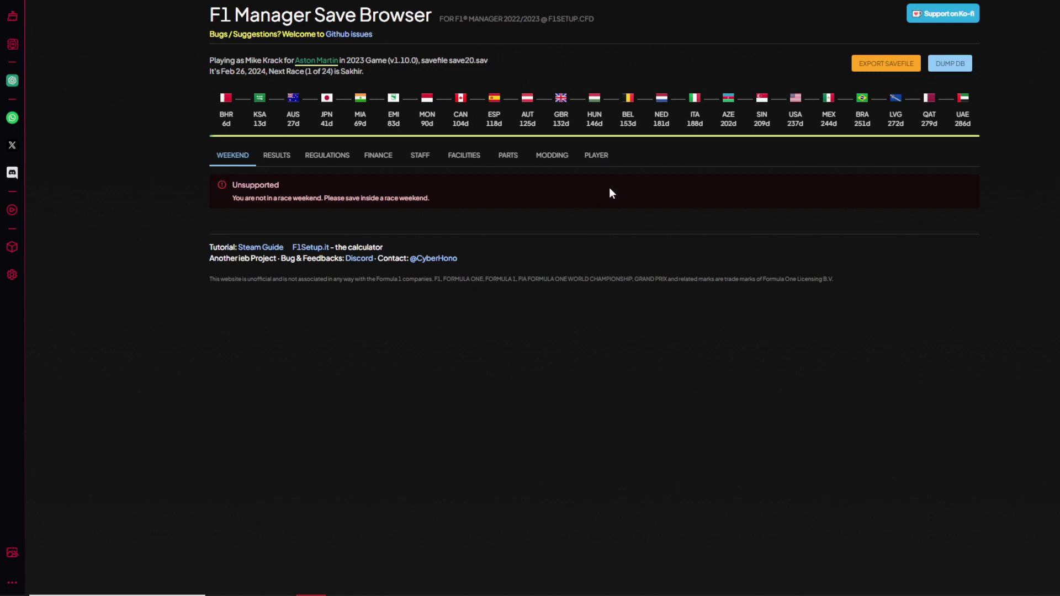
Switch the player's team to Mercedes and export the savefile to Downloads as save20.sav, replacing the existing file.
left_click(595, 157)
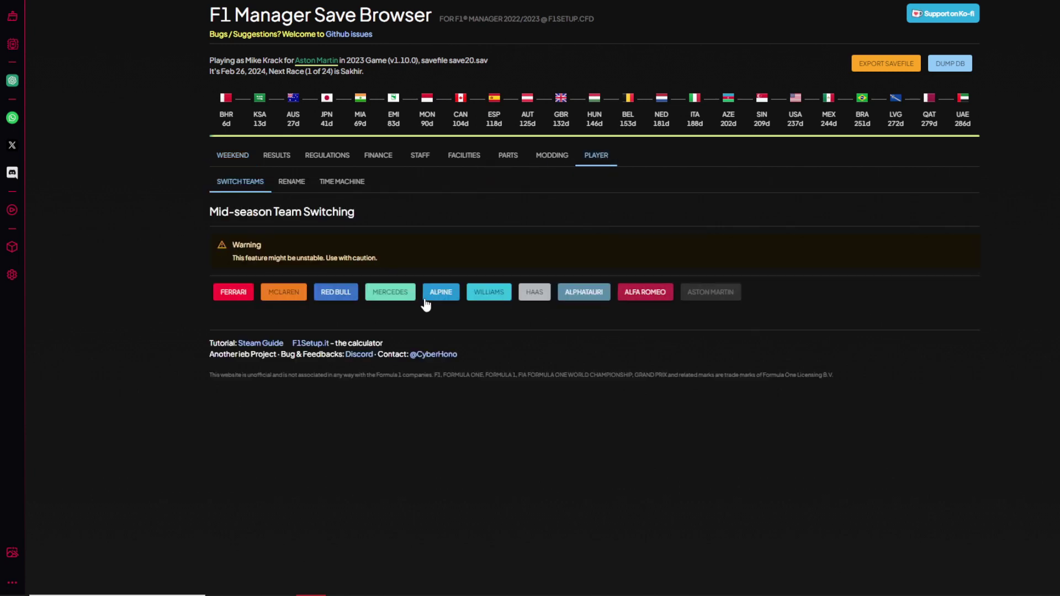
left_click(386, 292)
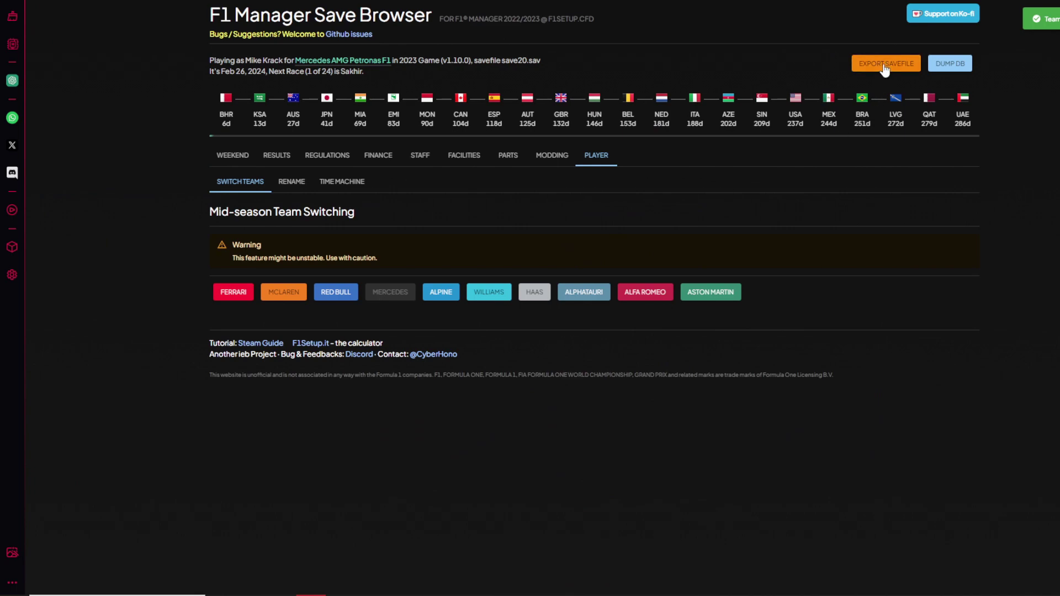
left_click(886, 63)
left_click(274, 48)
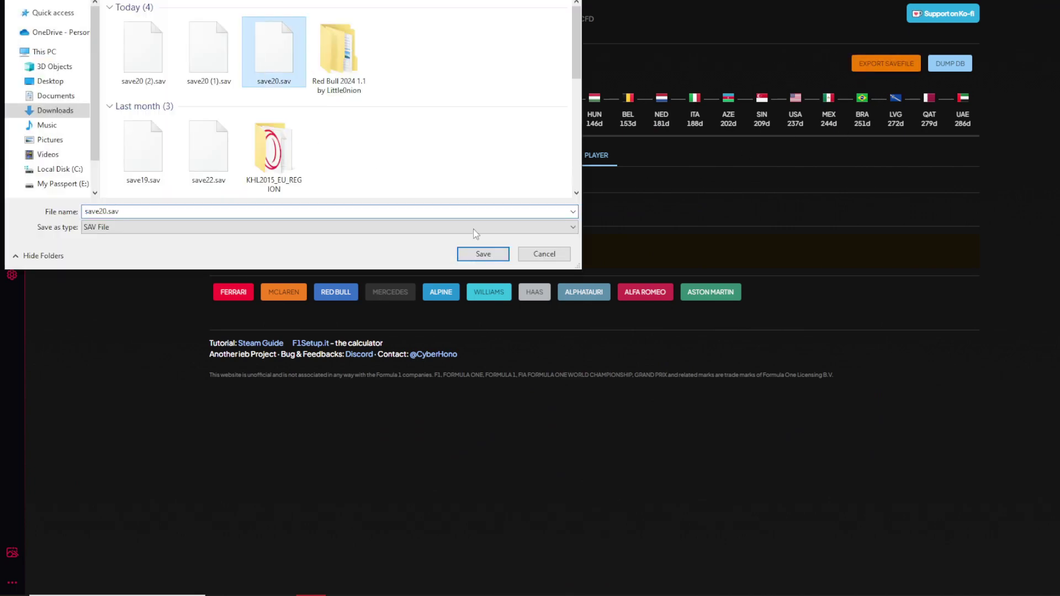
left_click(483, 254)
left_click(616, 274)
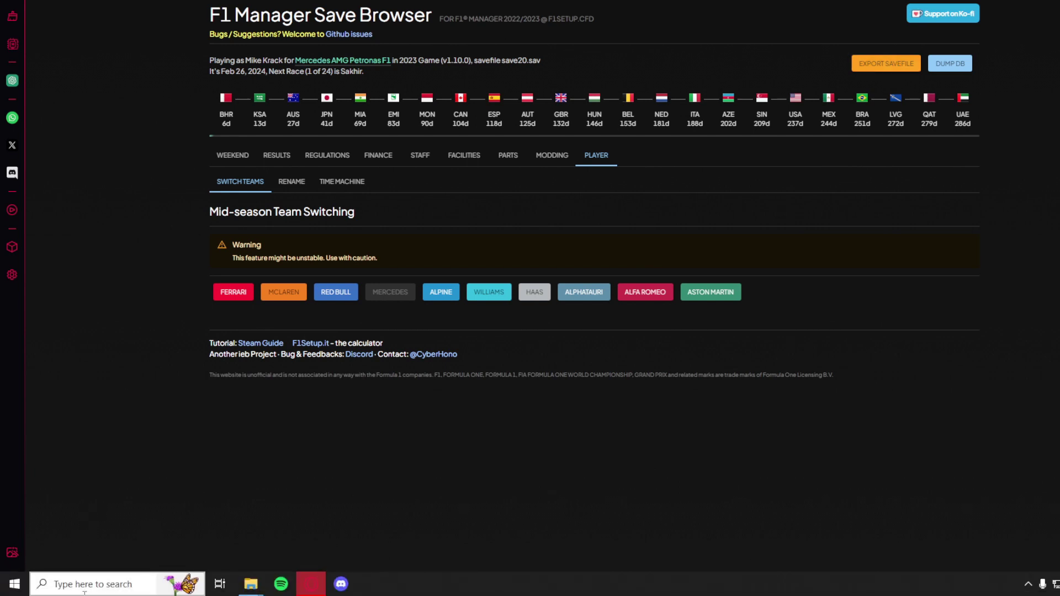
Search Windows for %appdata% and go to the AppData\Local\F1Manager23\Saved\SaveGames folder.
left_click(87, 584)
type("%a")
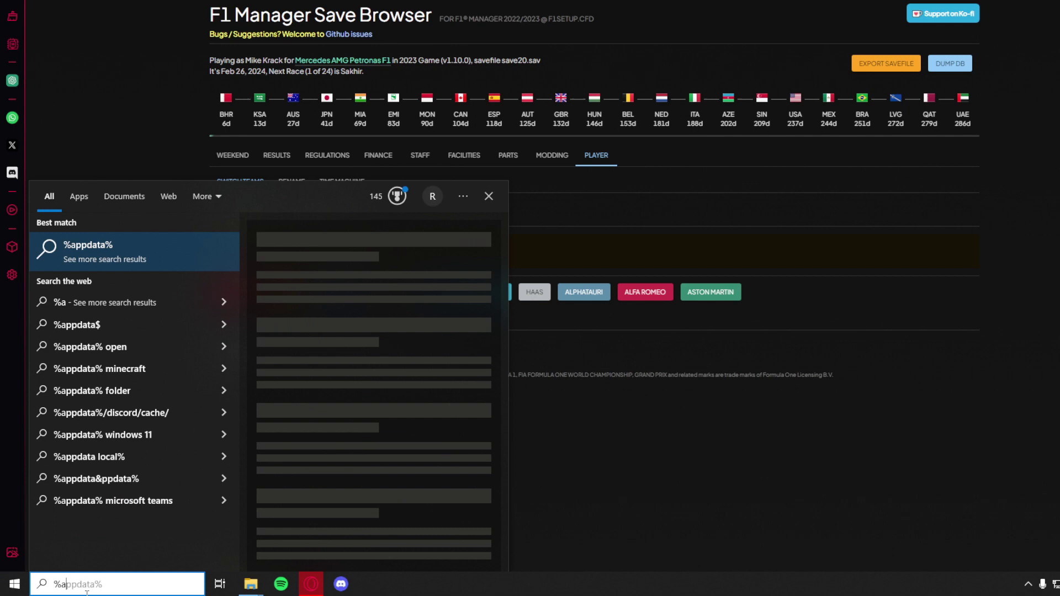
type("ppdata%")
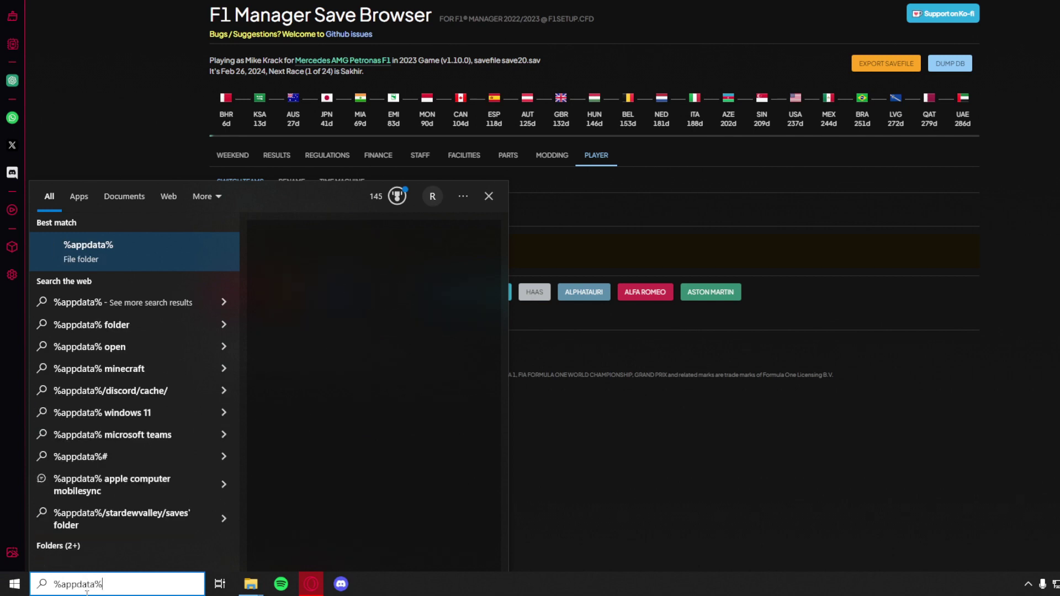
key("Return")
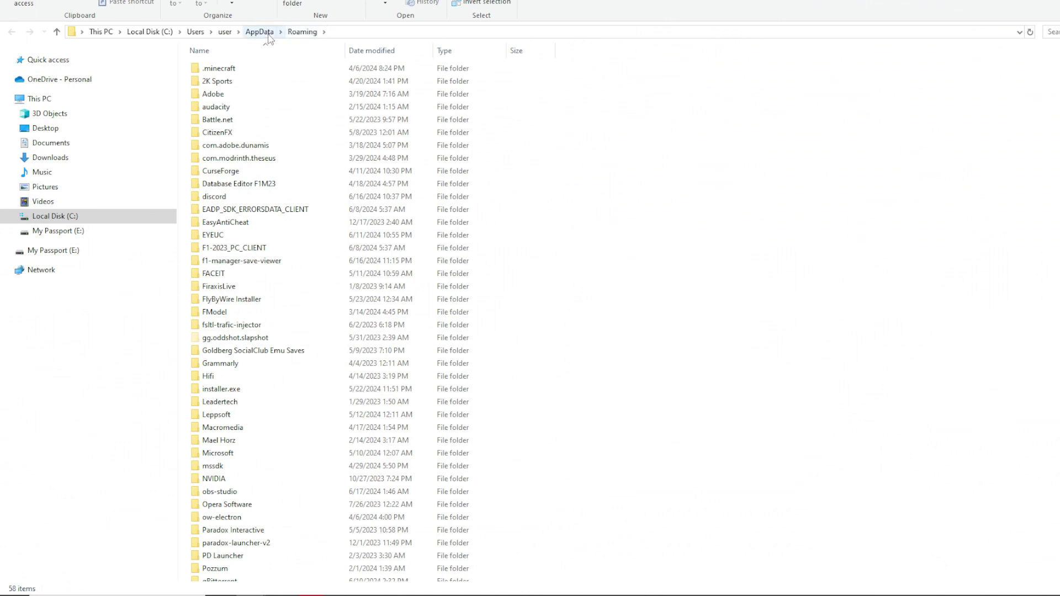
left_click(268, 33)
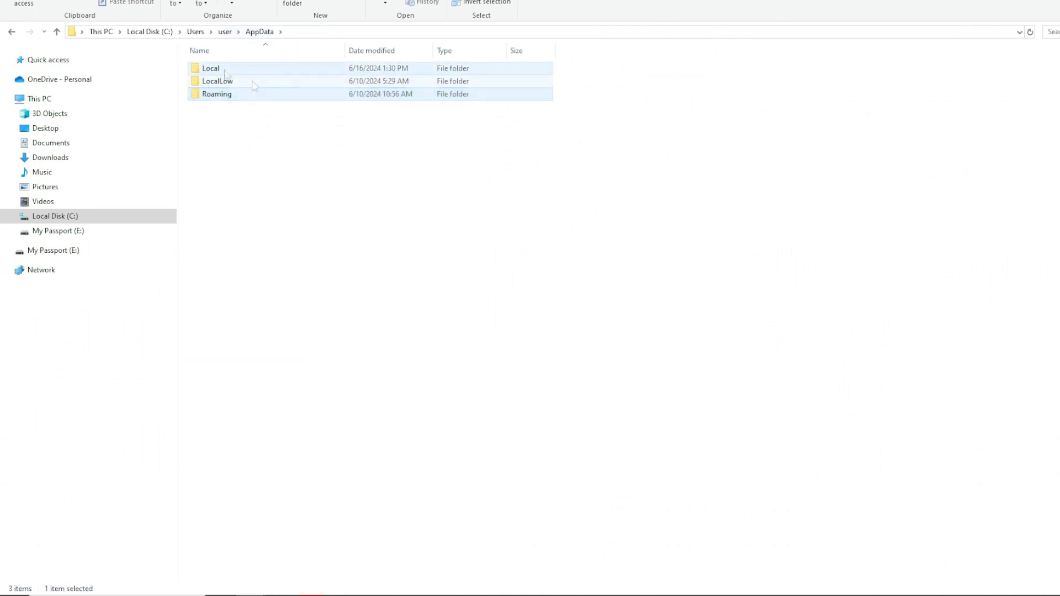
double_click(225, 70)
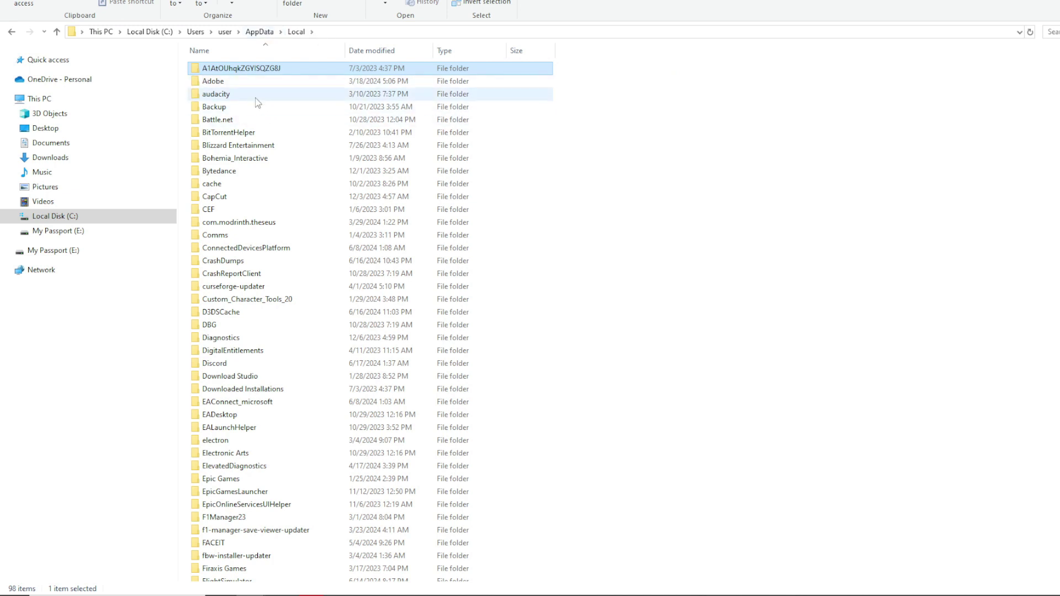
double_click(226, 517)
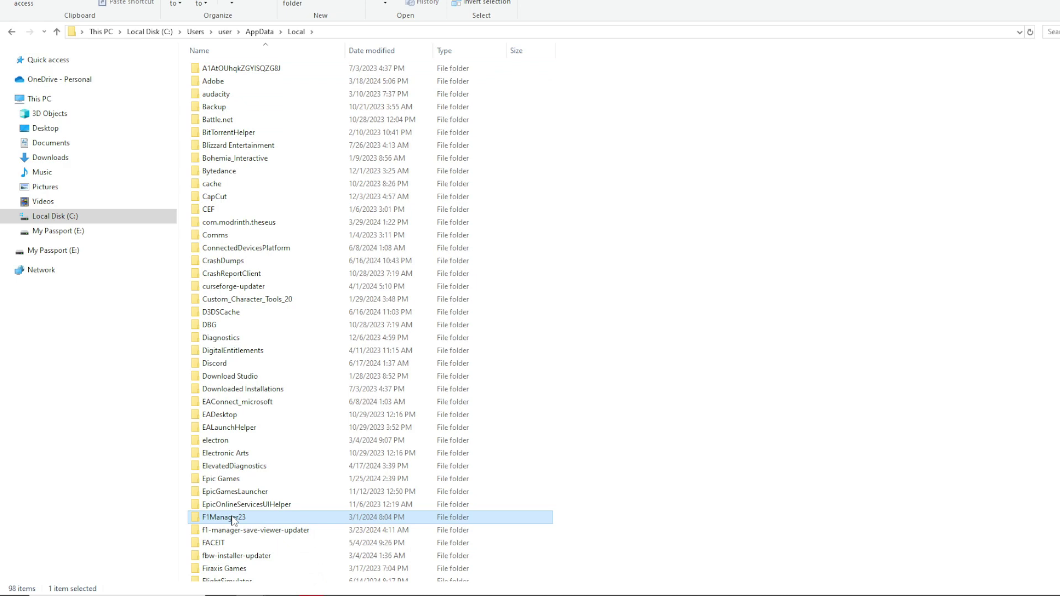
left_click(221, 71)
double_click(222, 68)
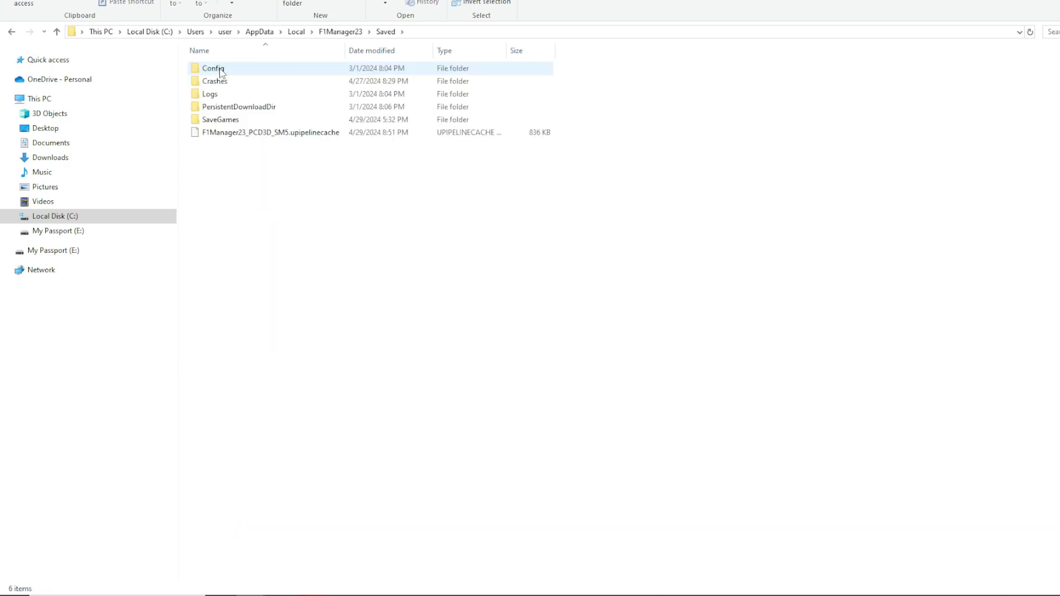
double_click(237, 116)
Try to move save20.sav from Downloads into the SaveGames folder, and dismiss the file replacement.
key("alt+Tab")
key("Tab")
key("Tab")
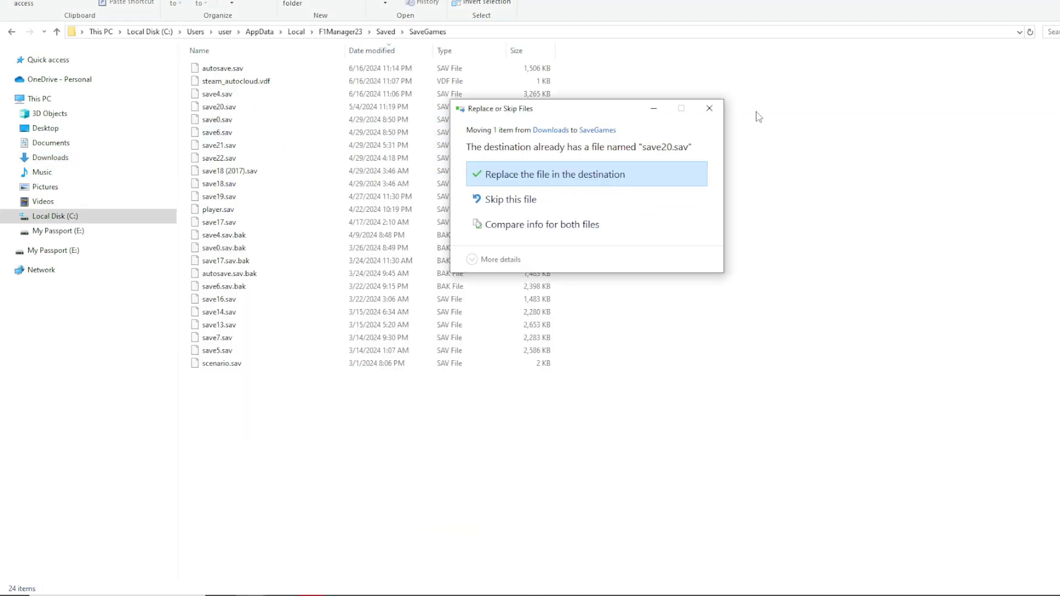
left_click(711, 109)
Return to the Discord mod channel and open the Sauber livery link.
key("alt+Tab")
key("alt+Tab")
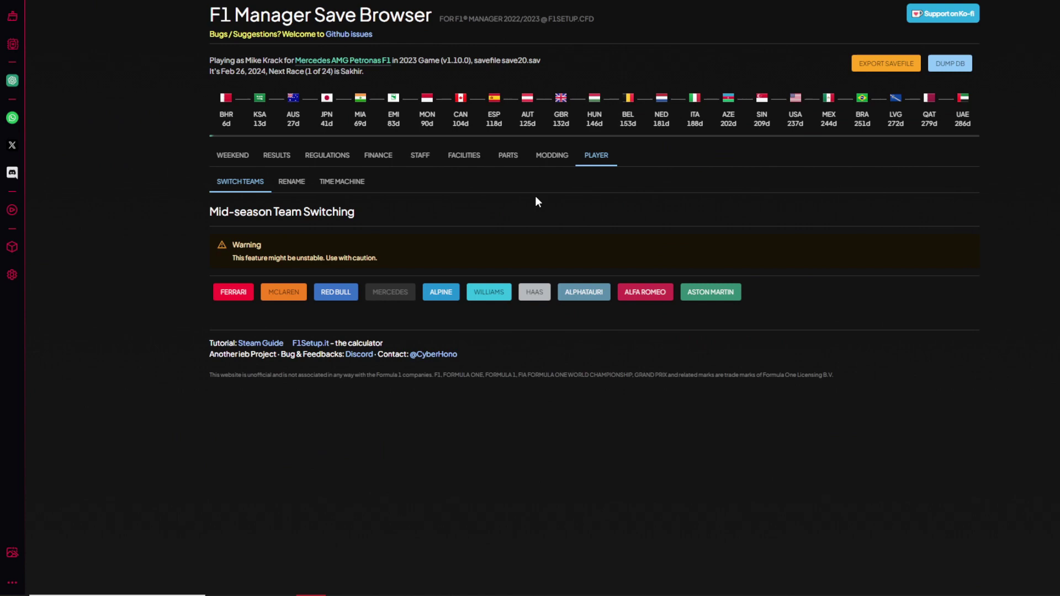
left_click(345, 584)
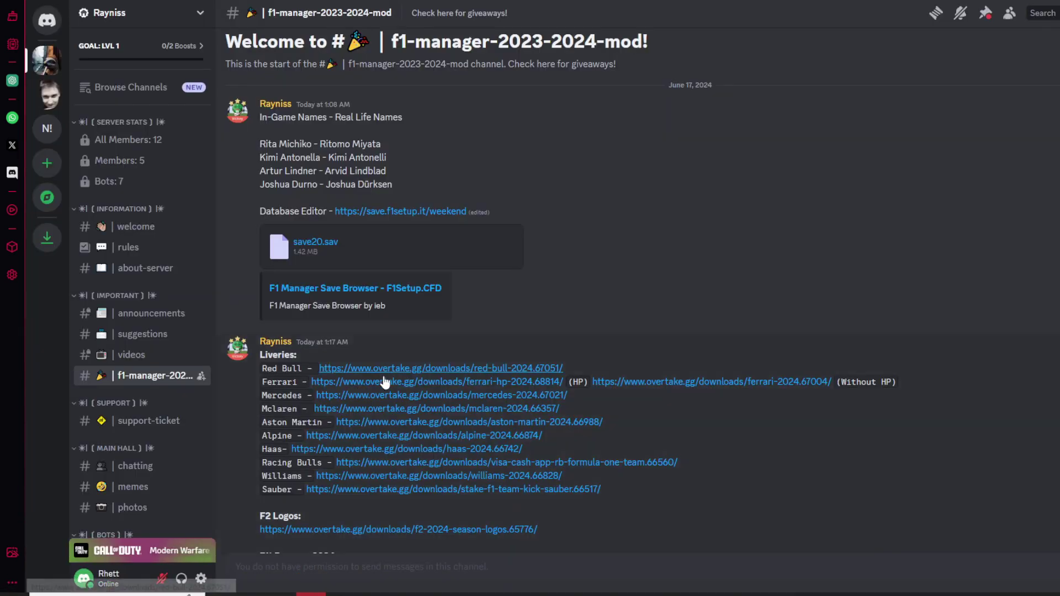
scroll(385, 382, "down", 2)
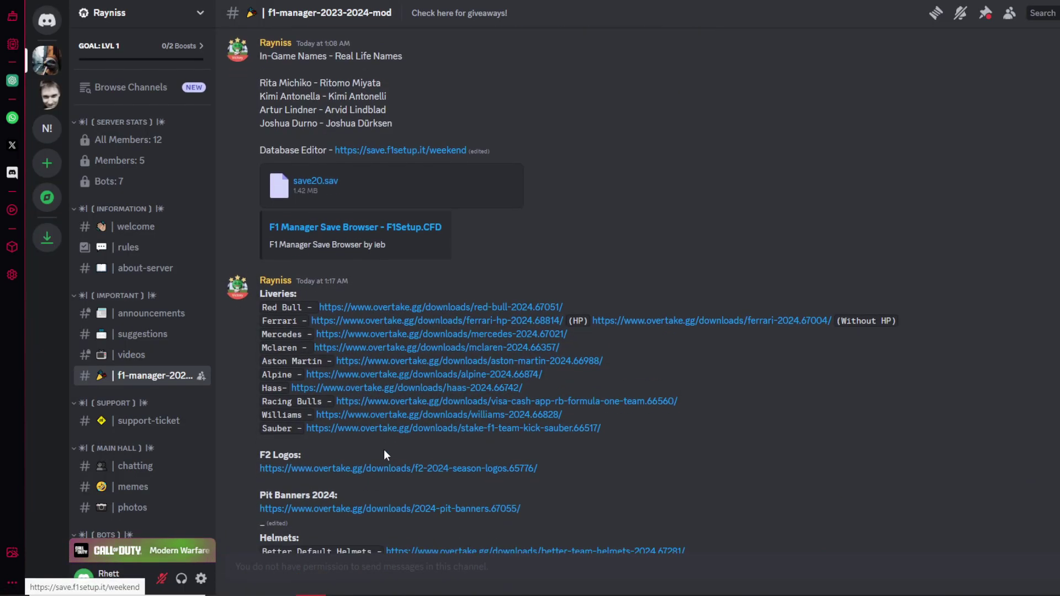
left_click(425, 428)
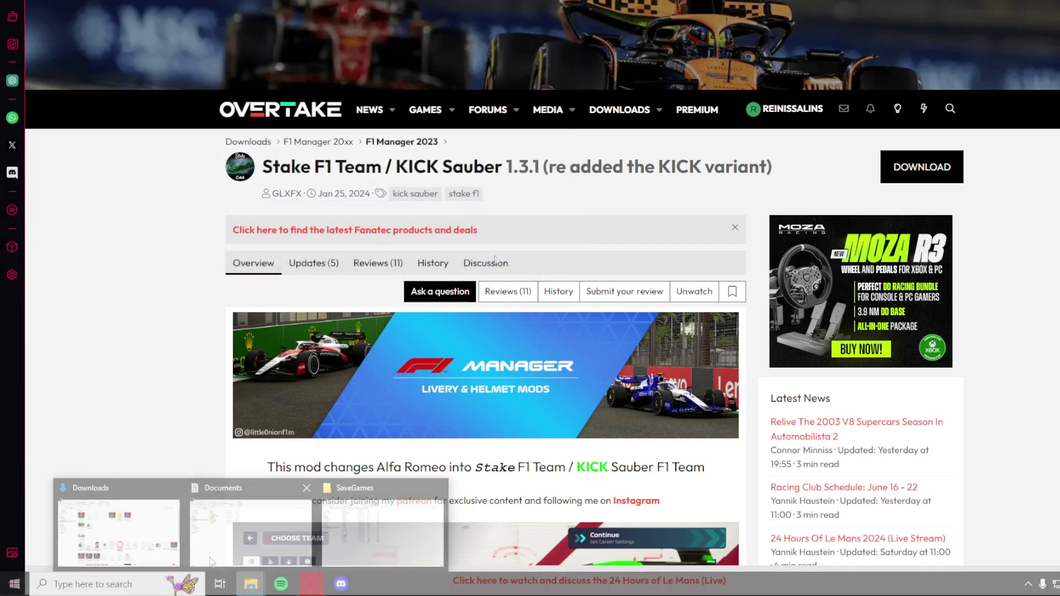
Extract the Red Bull 2024 1.1 archive in Downloads to its own folder, replacing all existing files, and open that folder.
left_click(116, 524)
right_click(212, 105)
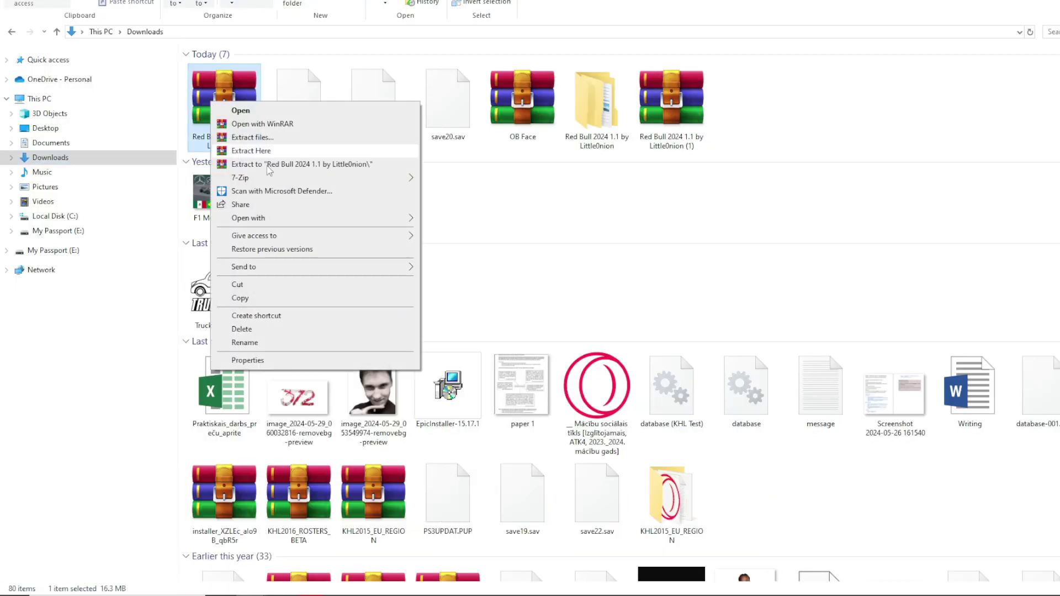
left_click(342, 163)
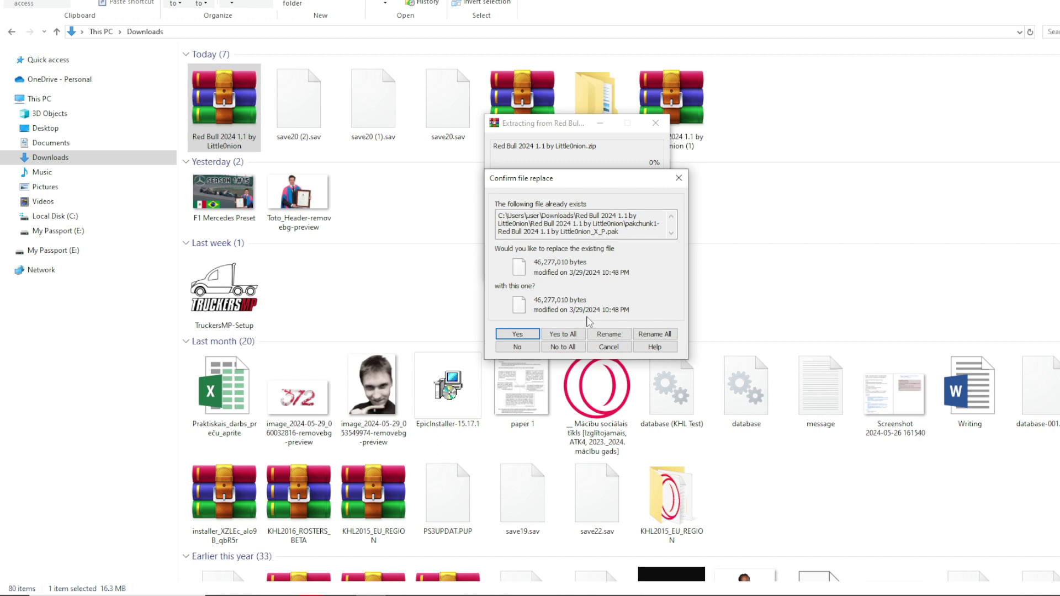
left_click(562, 334)
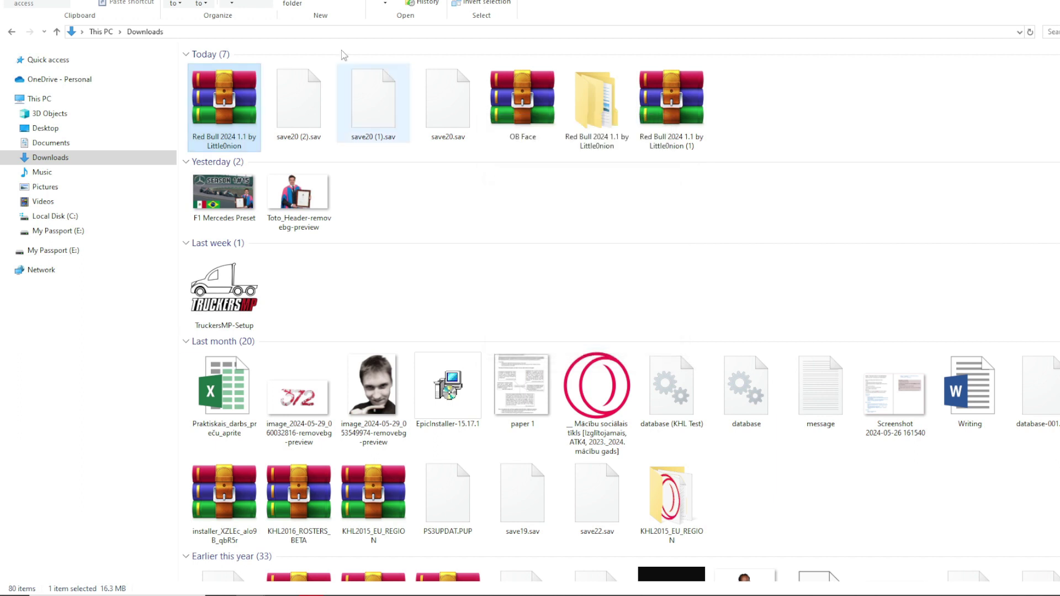
double_click(592, 97)
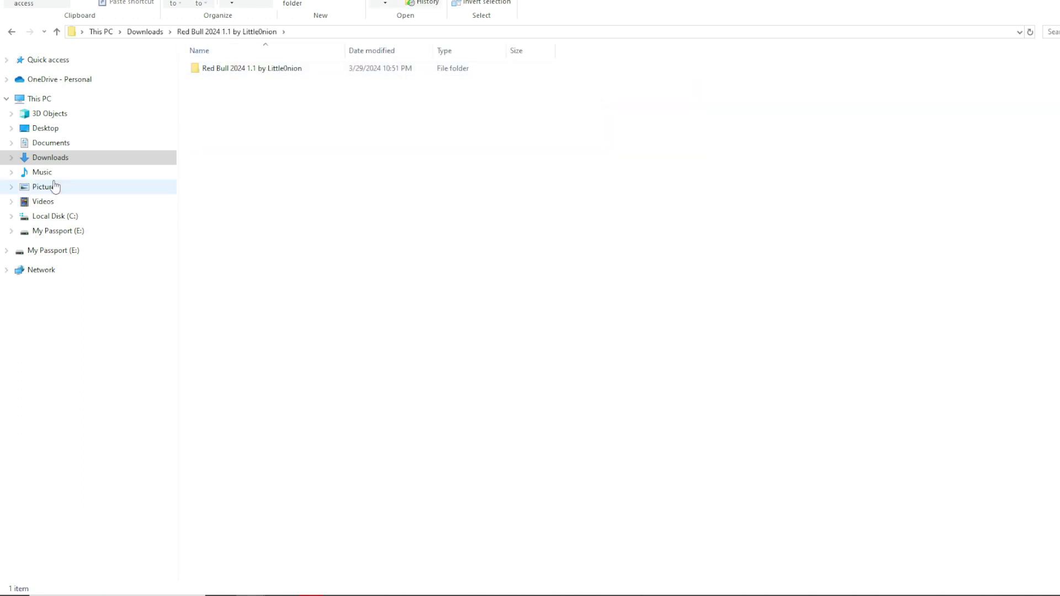
Switch to the SaveGames window and browse to C:\Program Files (x86)\Steam\steamapps\common to look for the game's folder.
key("alt+Tab")
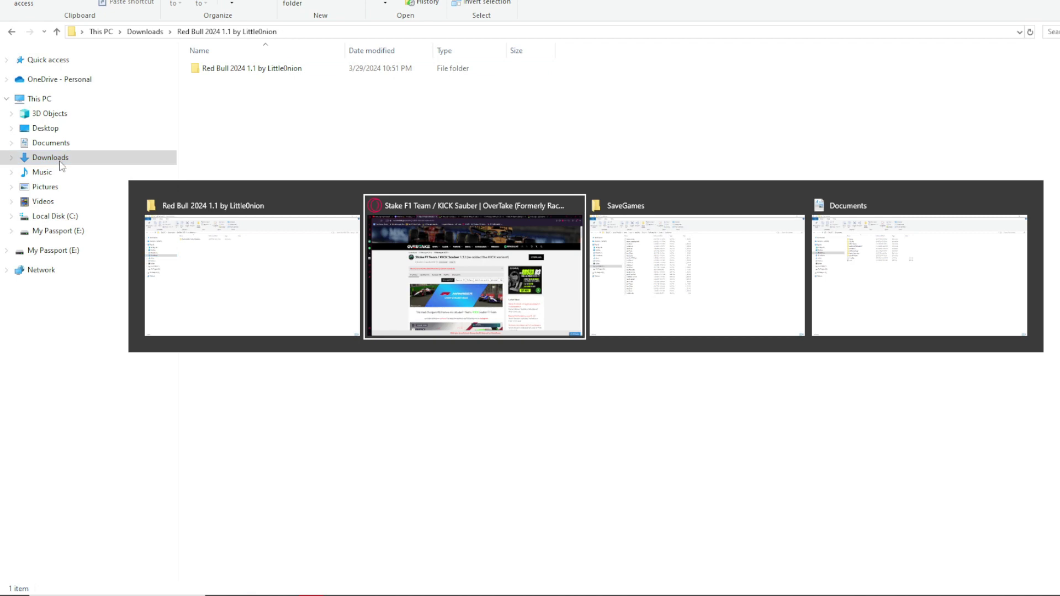
key("alt+Tab")
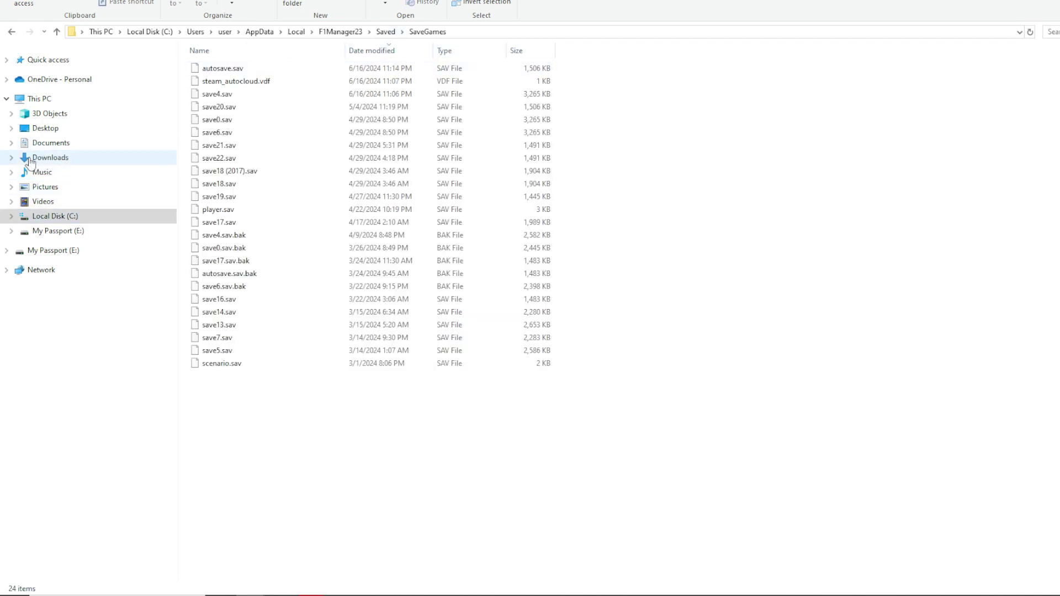
left_click(73, 217)
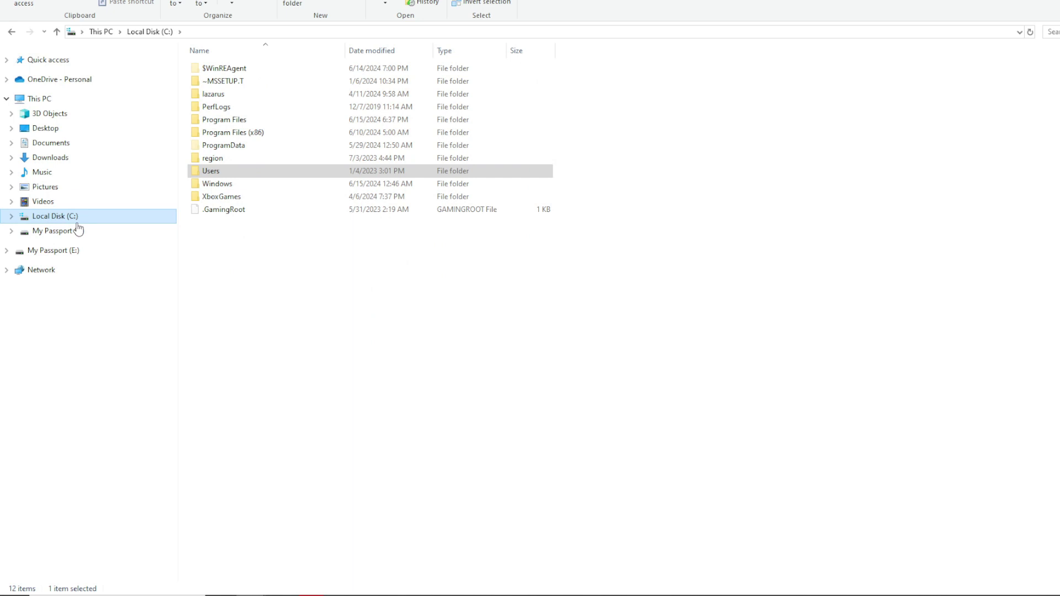
left_click(240, 136)
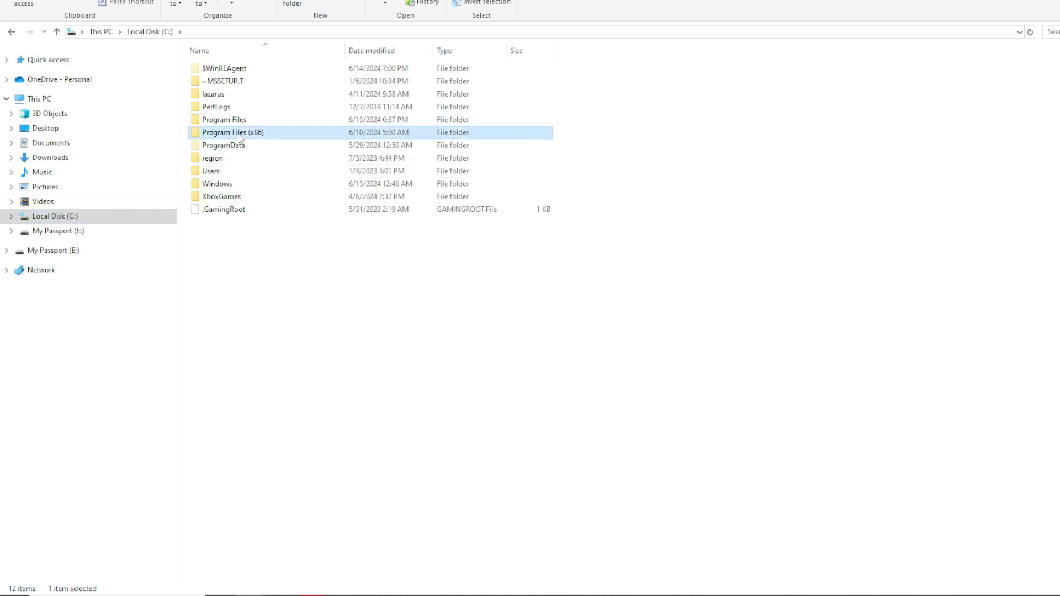
double_click(239, 134)
double_click(248, 389)
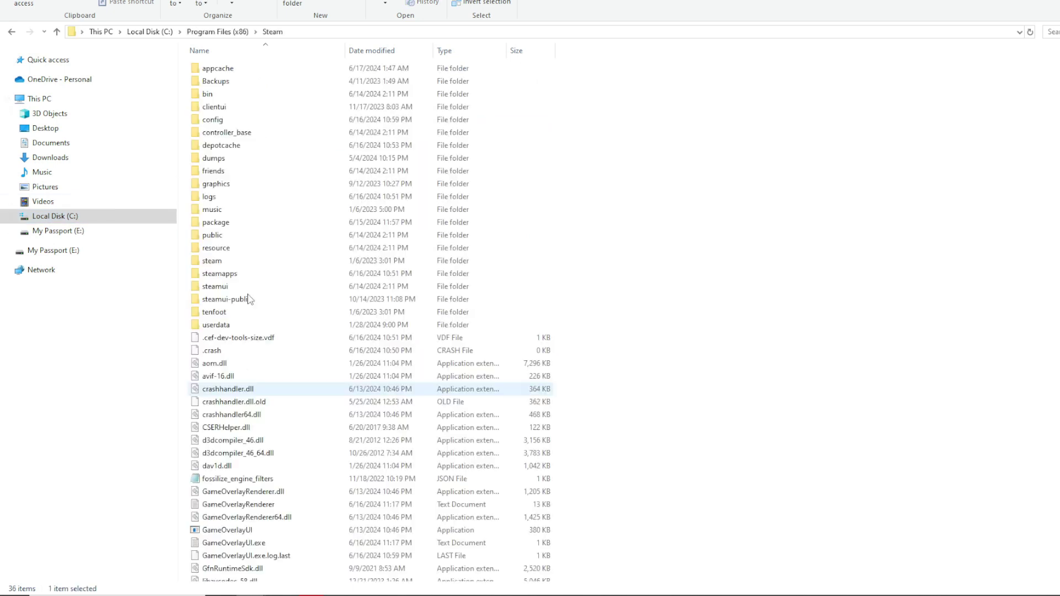
double_click(247, 274)
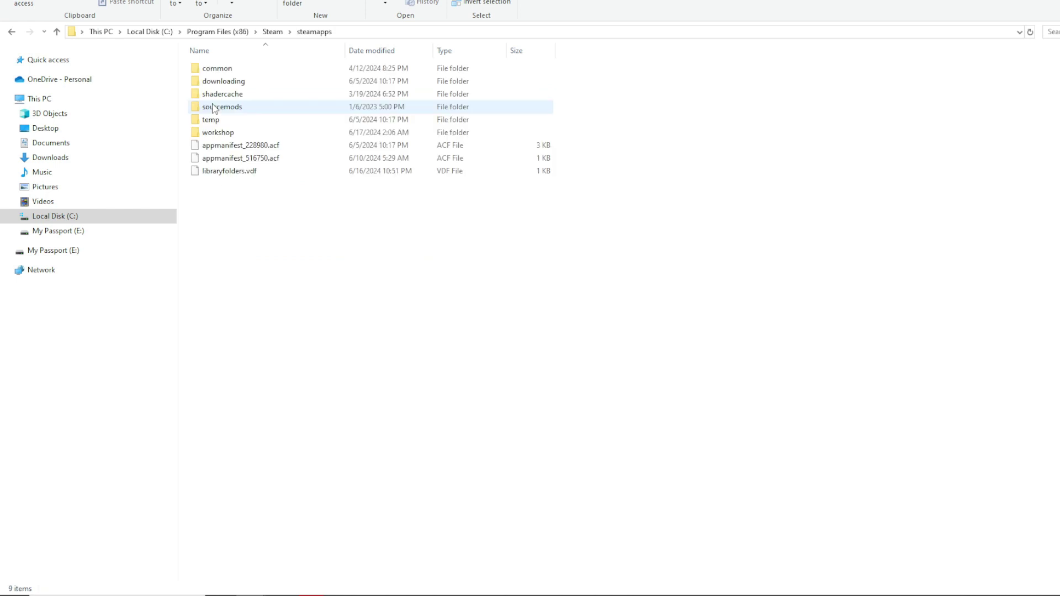
double_click(219, 69)
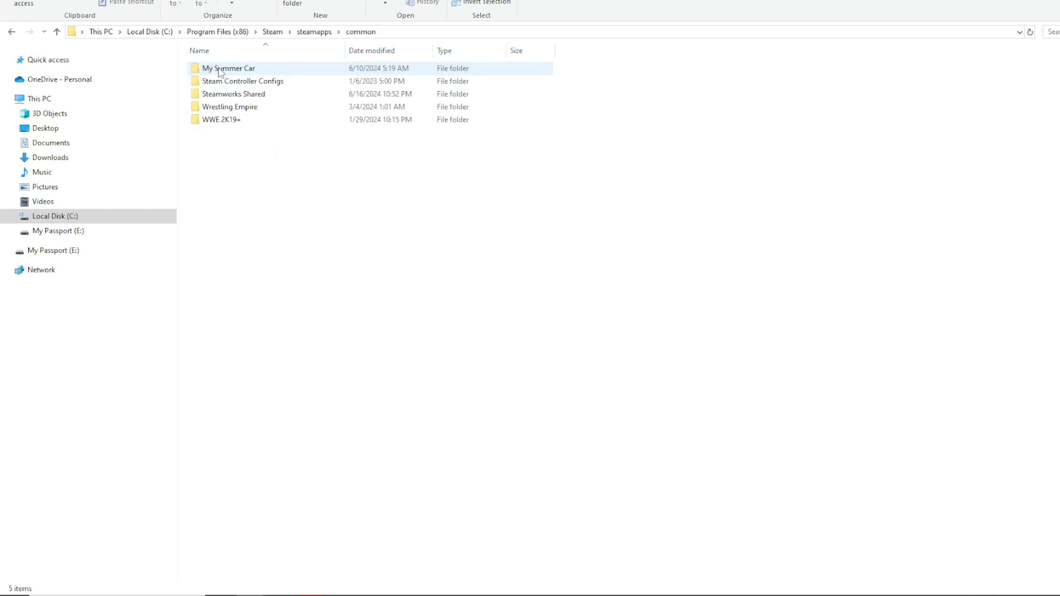
Open the F1 Manager 2023 game folder under SteamLibrary\steamapps\common on the My Passport (E:) drive.
left_click(65, 235)
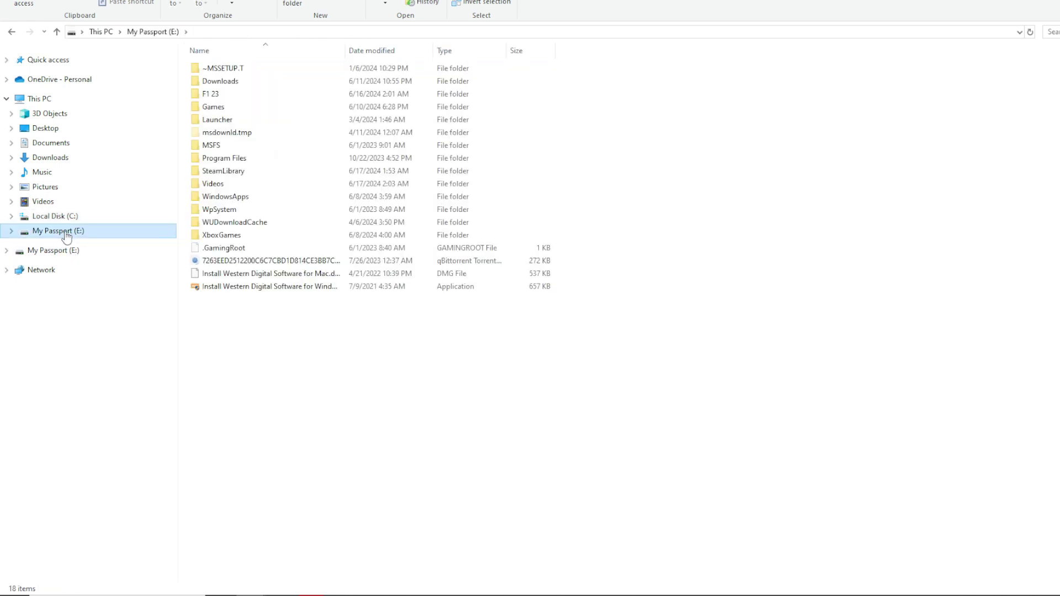
double_click(237, 172)
double_click(243, 71)
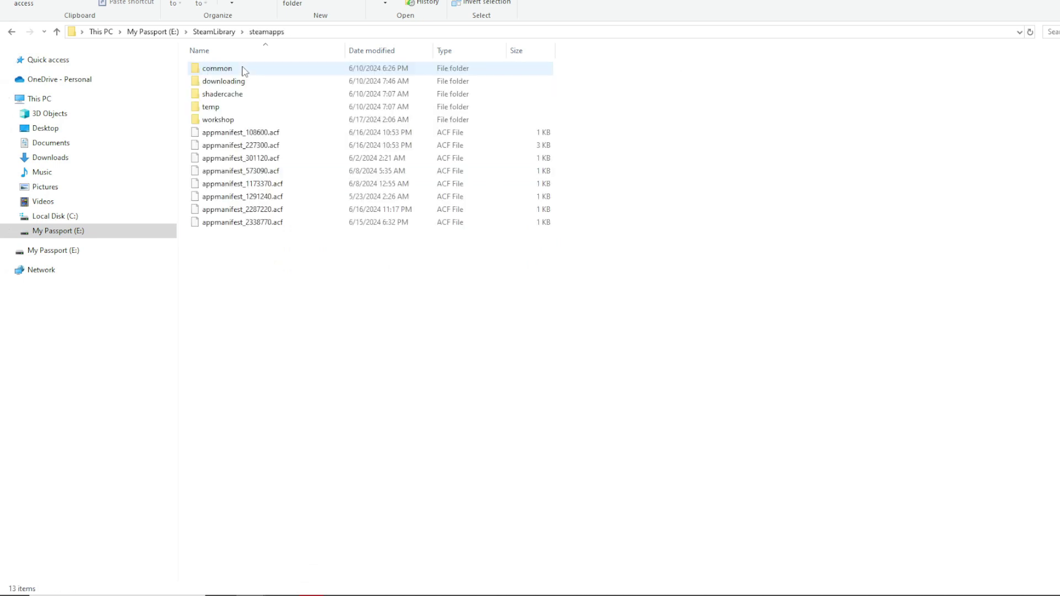
double_click(242, 71)
double_click(256, 95)
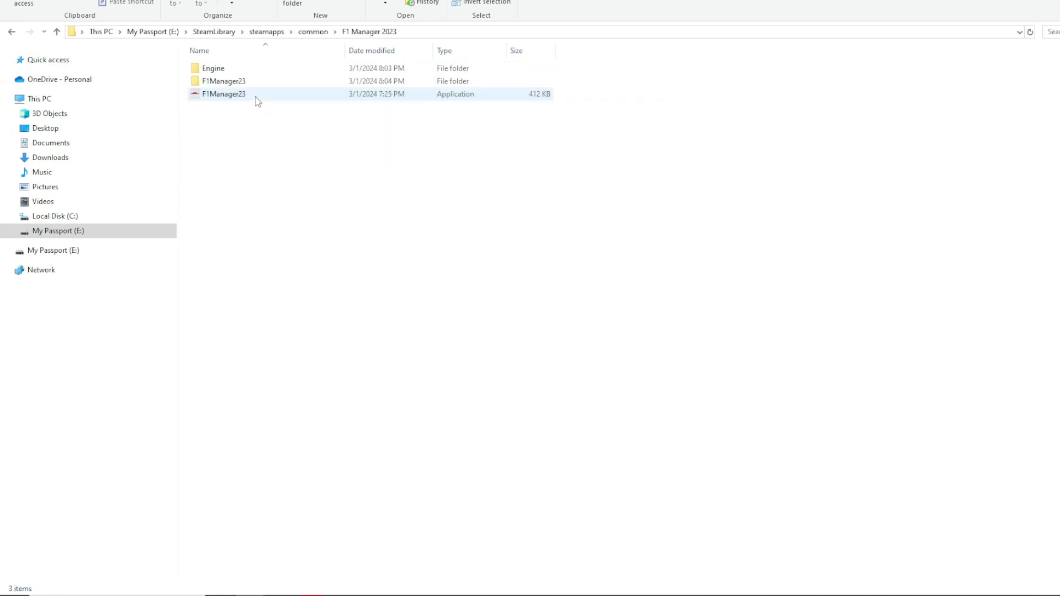
Go into the game's F1Manager23 folder and open its Content\Paks folder.
double_click(255, 82)
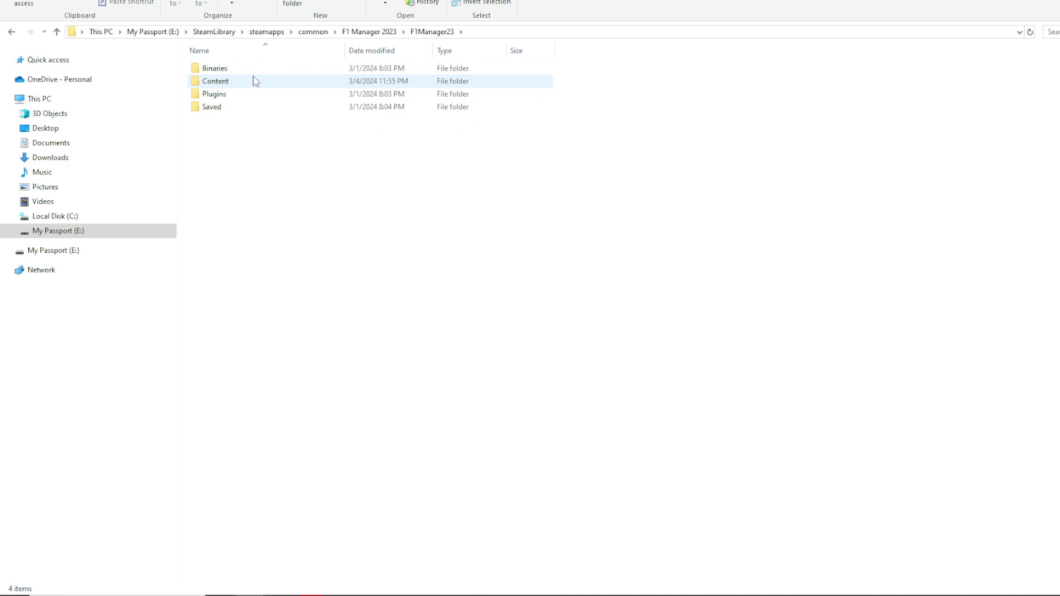
double_click(249, 107)
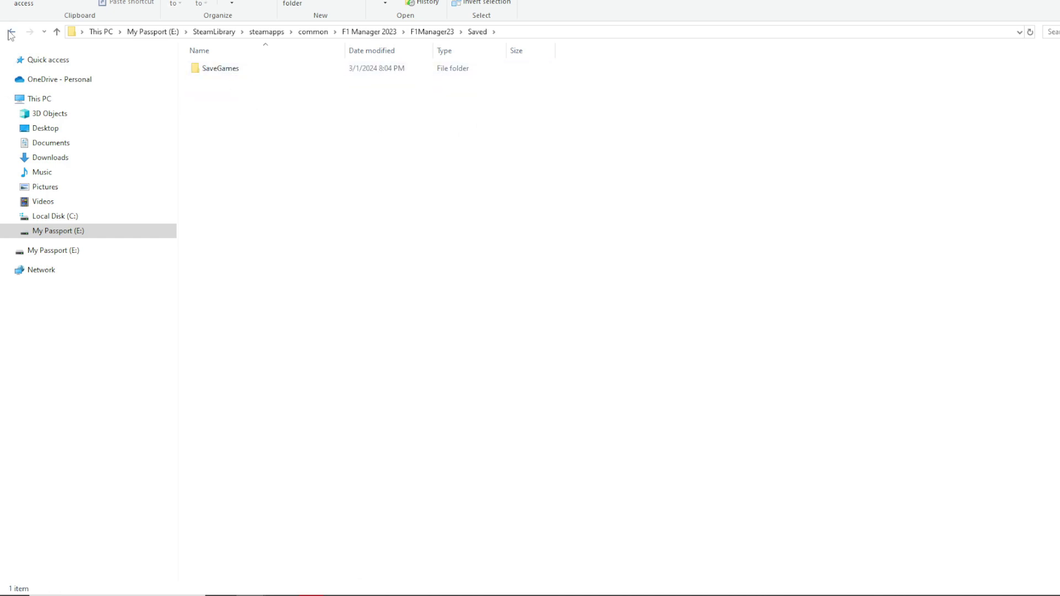
left_click(11, 32)
double_click(239, 83)
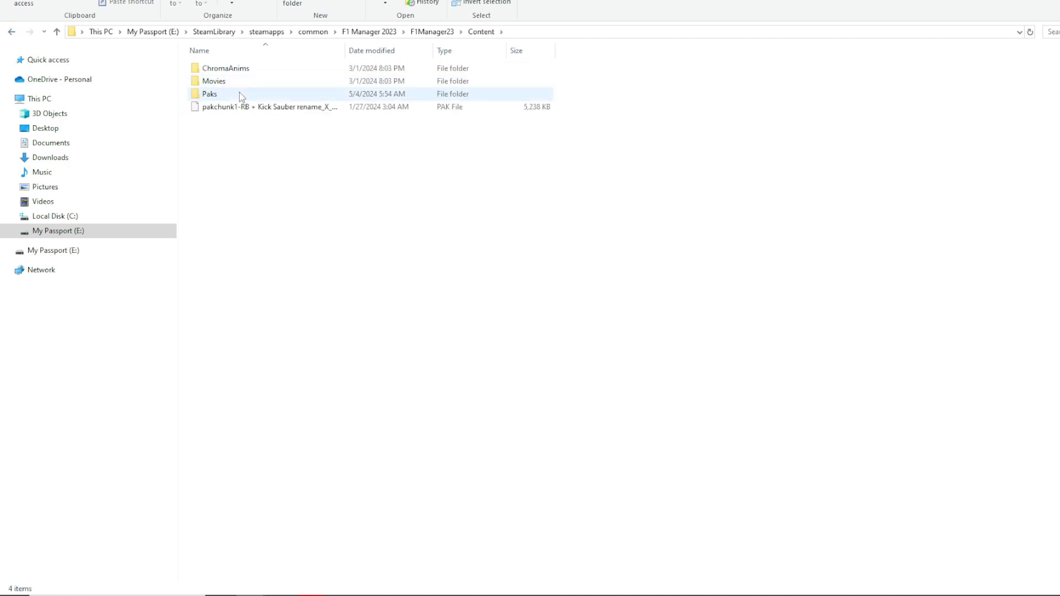
double_click(241, 95)
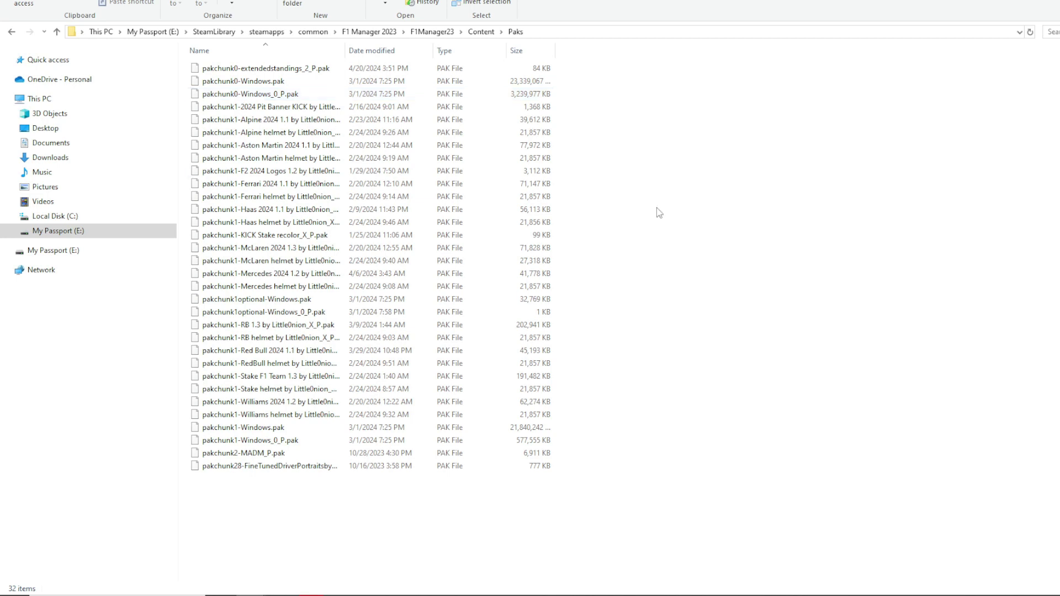
Copy the extracted Red Bull 2024 1.1 pak file into the Paks folder, replacing the existing file and granting administrator permission.
key("alt+Tab")
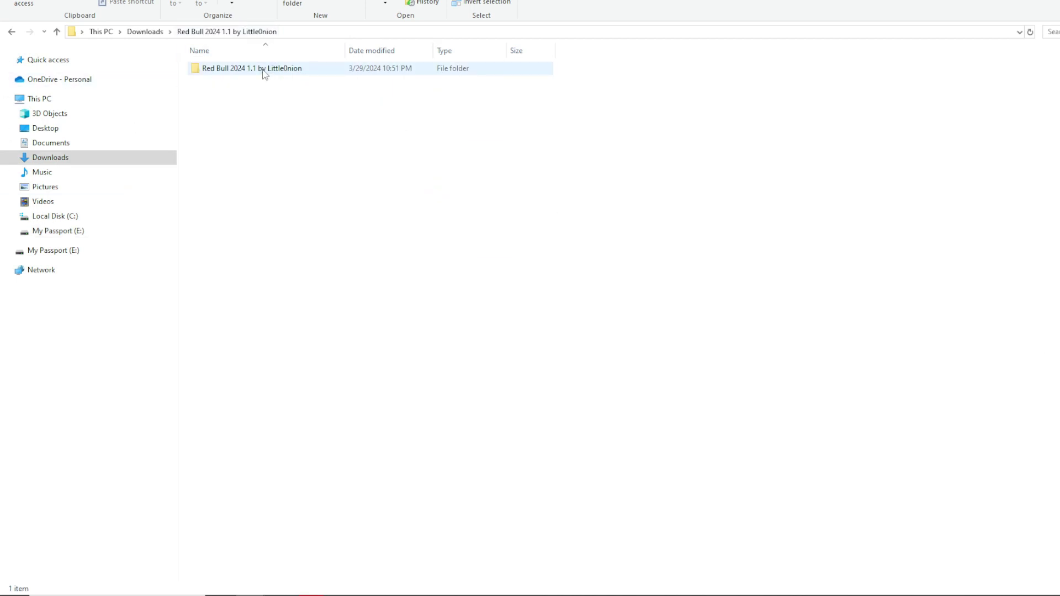
left_click(264, 74)
double_click(264, 74)
left_click_drag(264, 74, 694, 189)
key("alt+Tab")
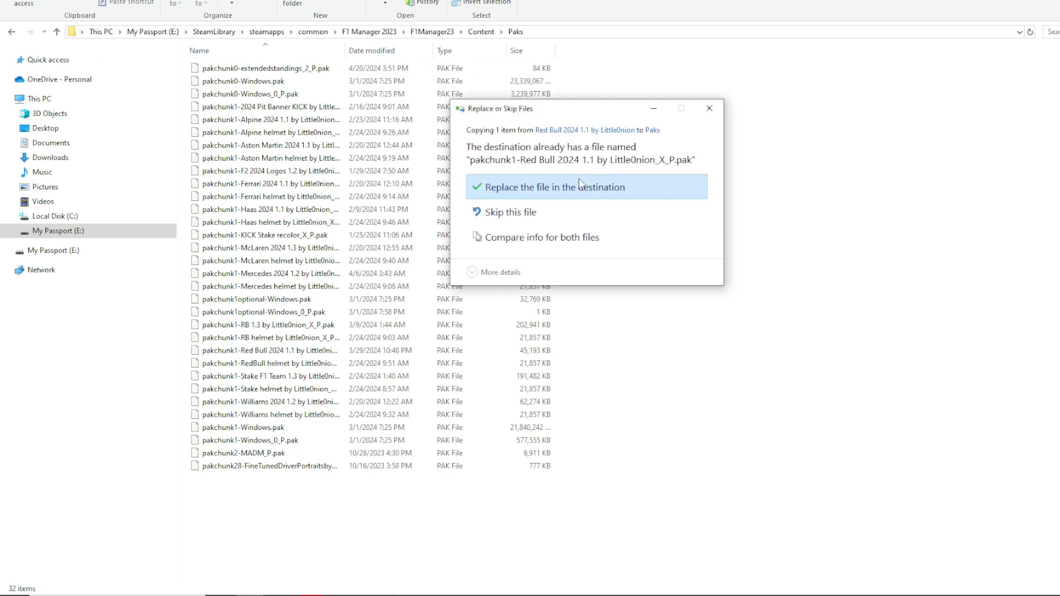
left_click(593, 184)
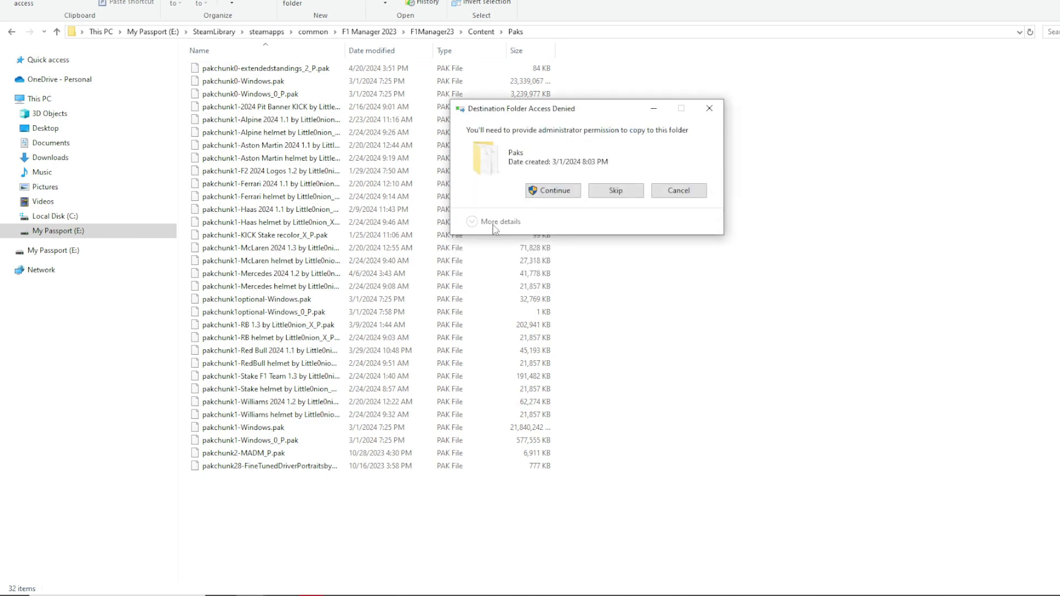
left_click(547, 192)
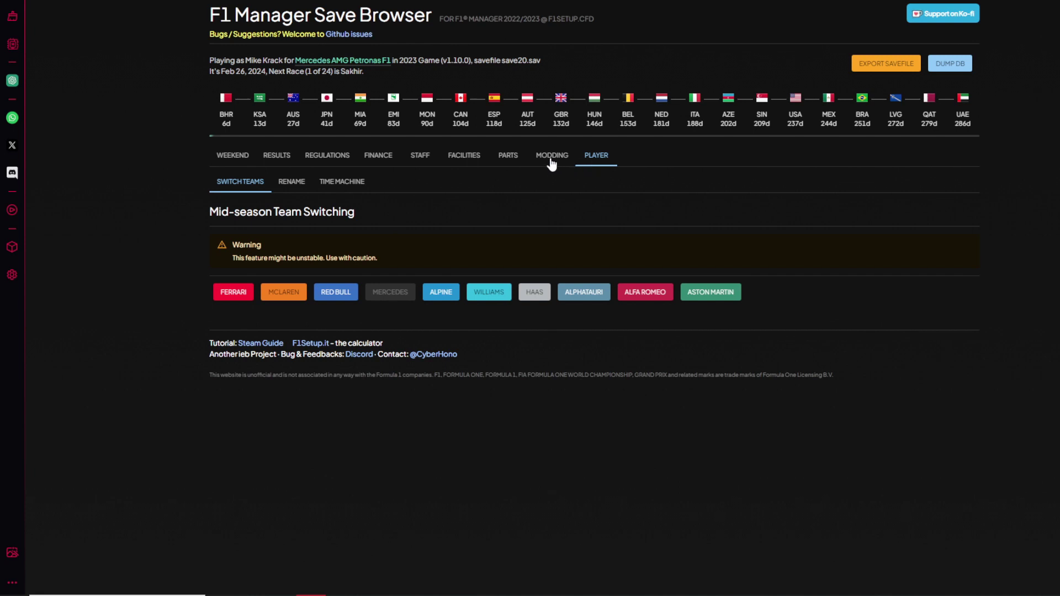
Look at the Time Machine options in the F1 Manager Save Browser, and show the staff drivers list sorted by team.
left_click(344, 186)
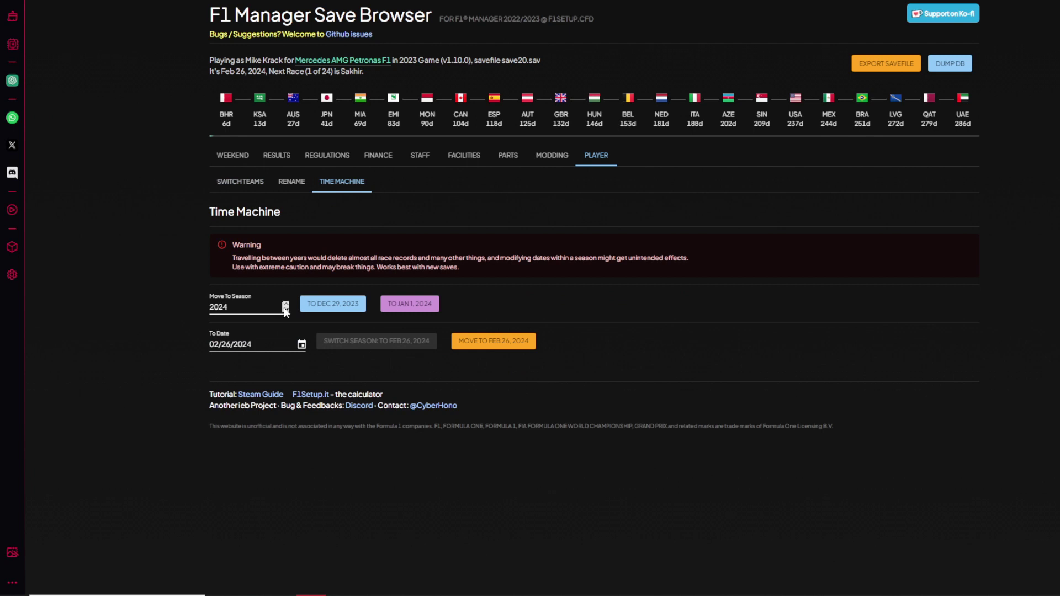
left_click(420, 154)
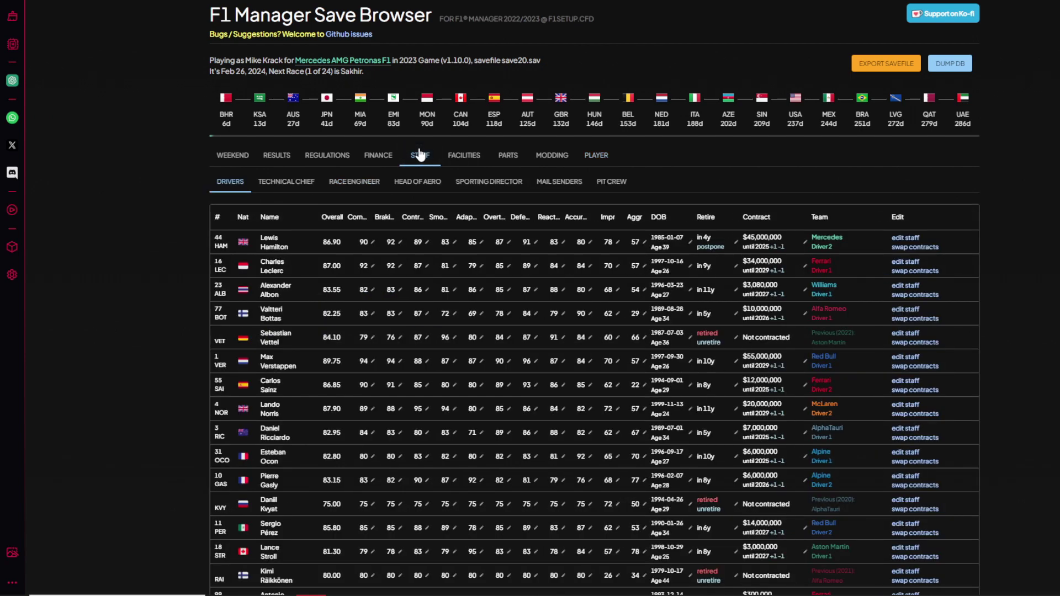
left_click(823, 221)
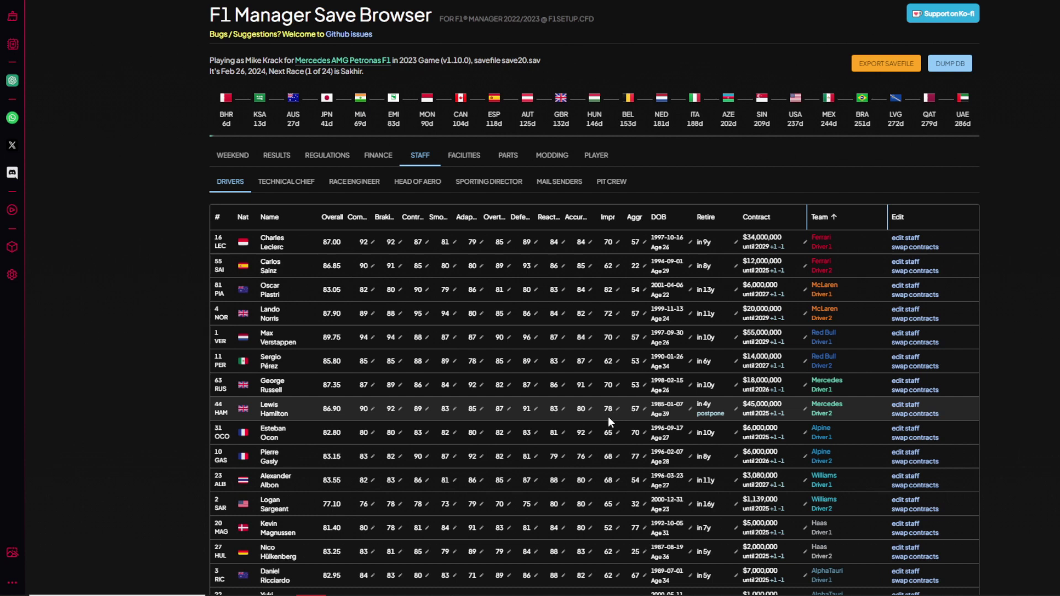
Change Lewis Hamilton's retirement age so that he retires in 6 years.
double_click(723, 402)
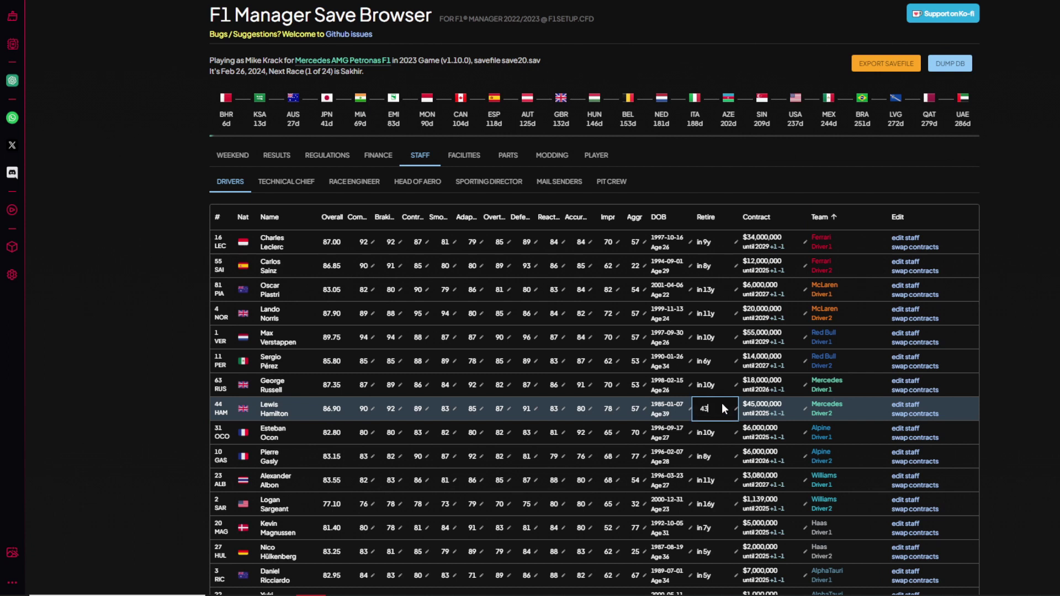
key("Return")
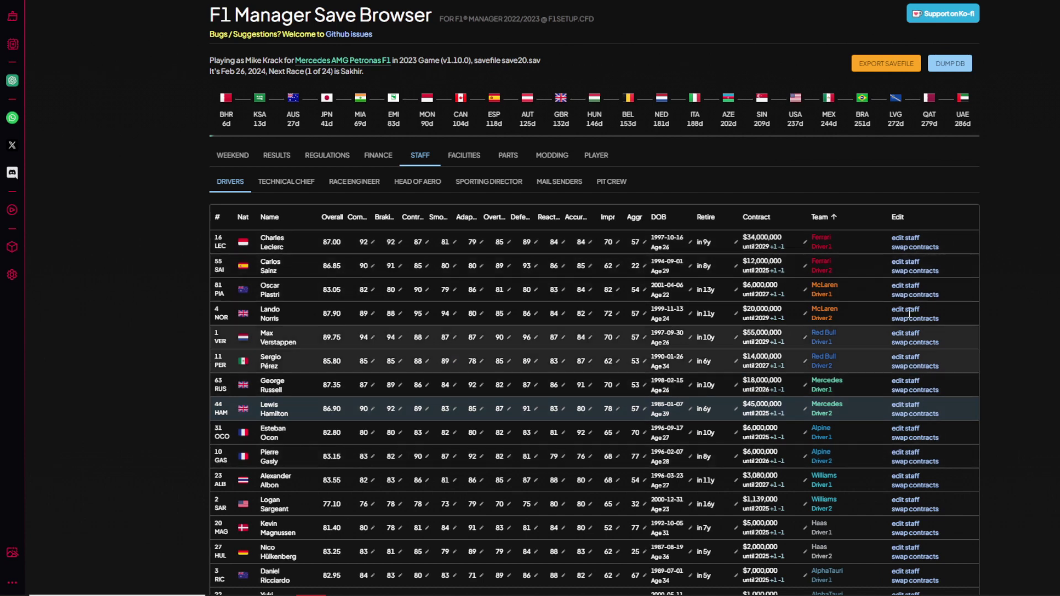
Try to swap Carlos Sainz's contract with Lewis Hamilton's as a temporary swap.
left_click(915, 270)
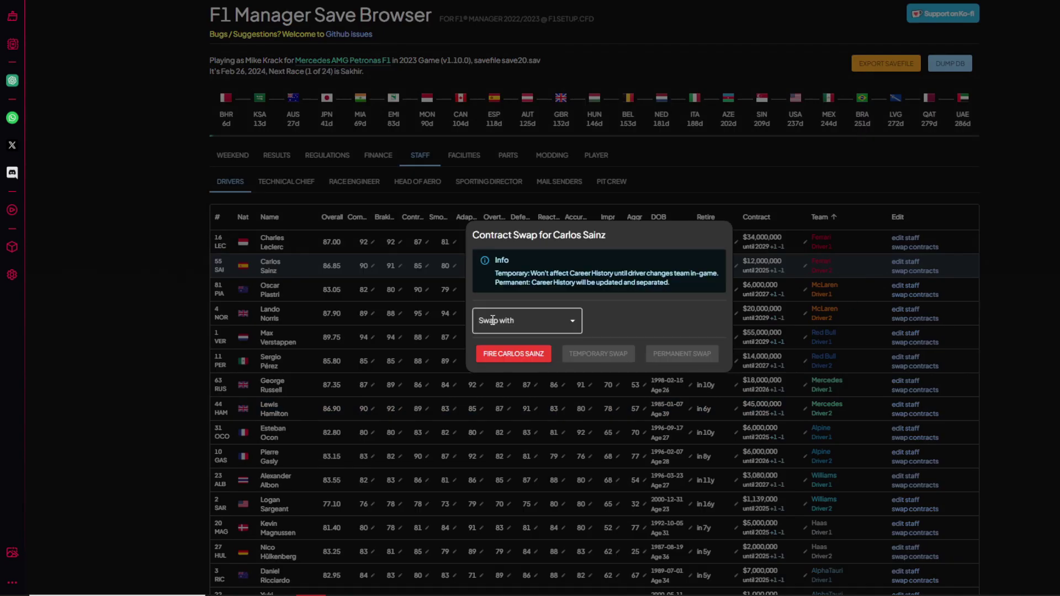
left_click(492, 320)
left_click(513, 346)
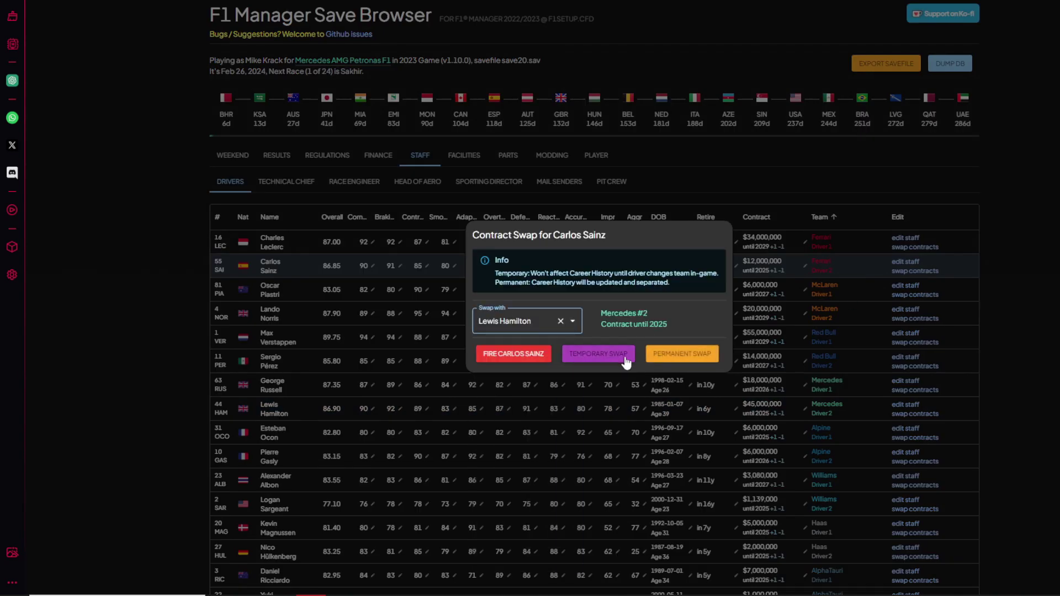
left_click(626, 358)
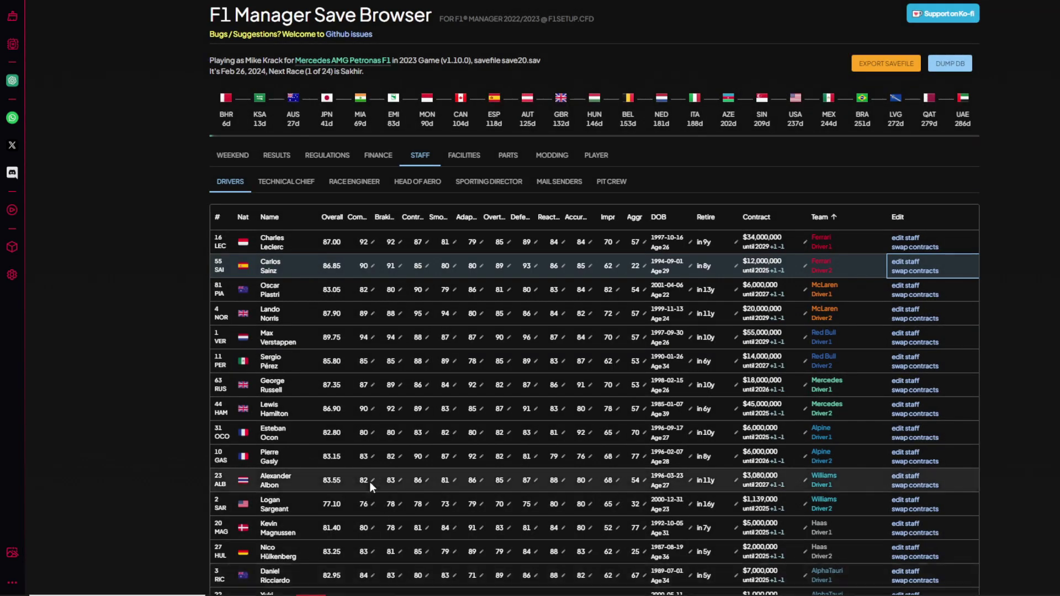
scroll(368, 453, "down", 1)
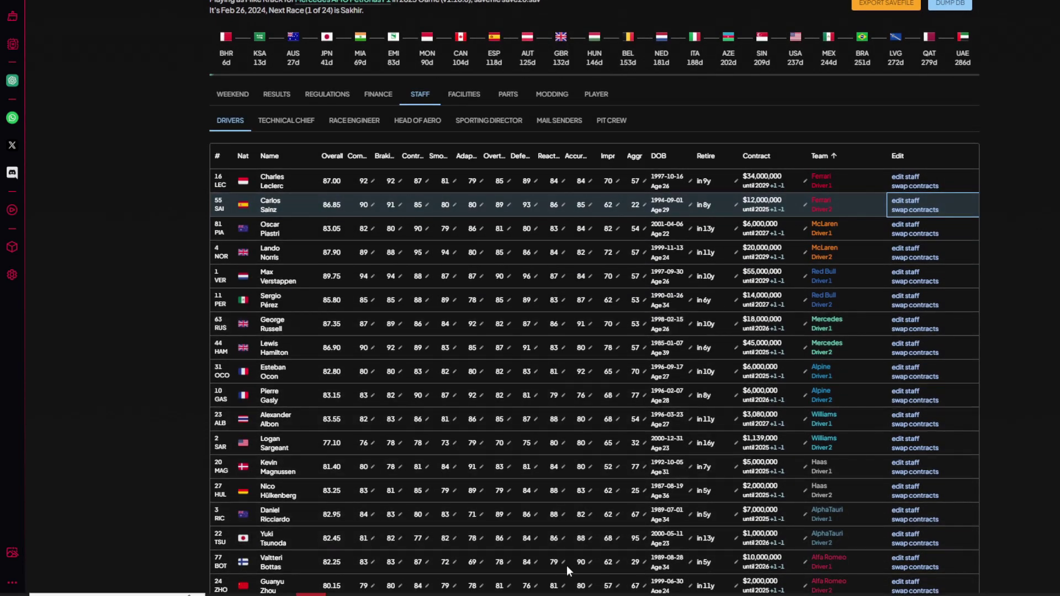
scroll(566, 565, "down", 2)
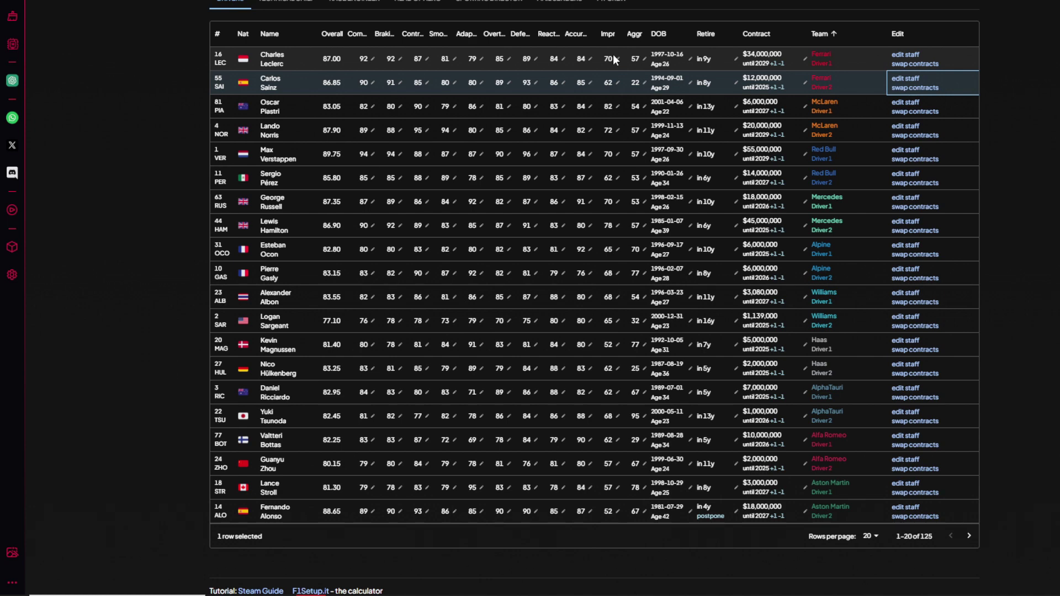
scroll(607, 56, "up", 3)
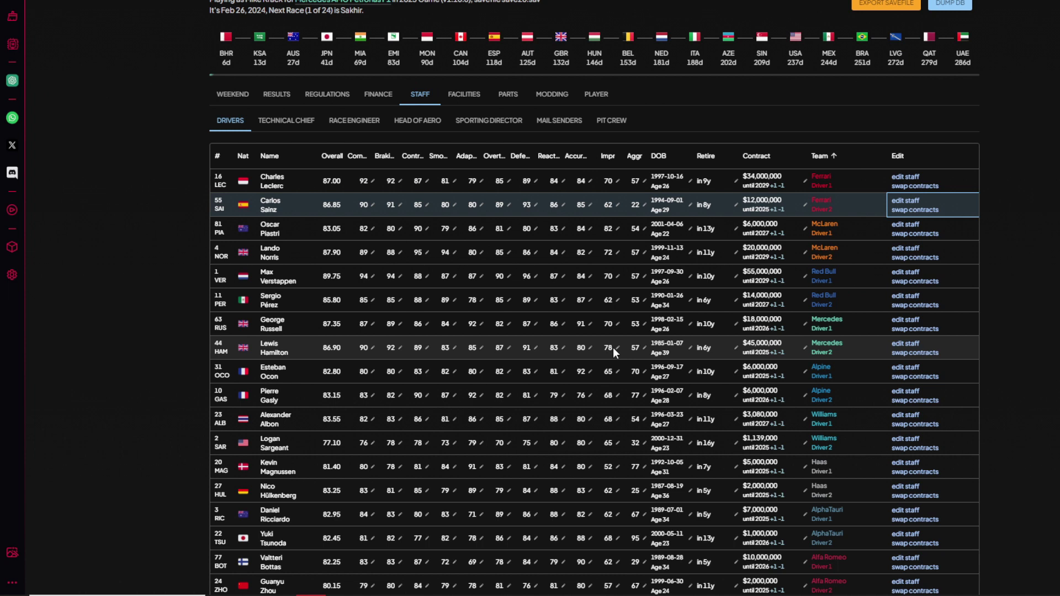
scroll(612, 346, "down", 3)
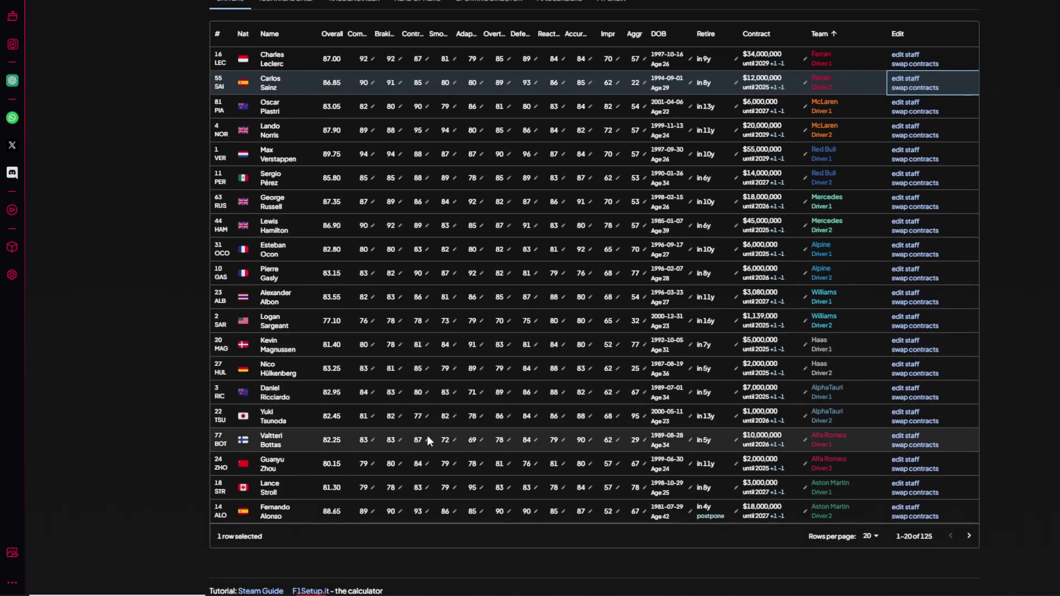
scroll(403, 278, "up", 2)
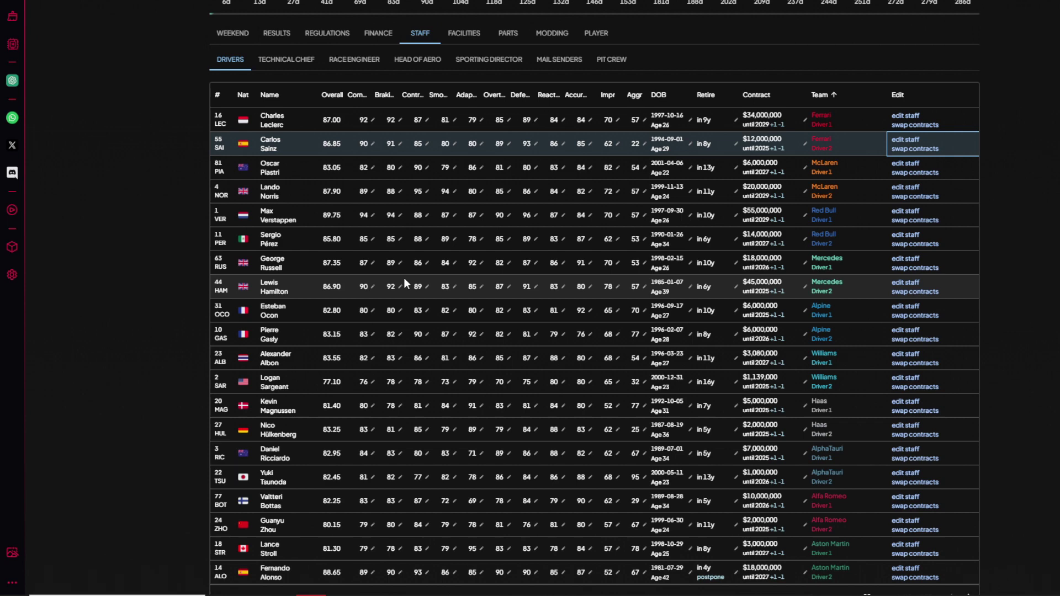
scroll(620, 286, "up", 3)
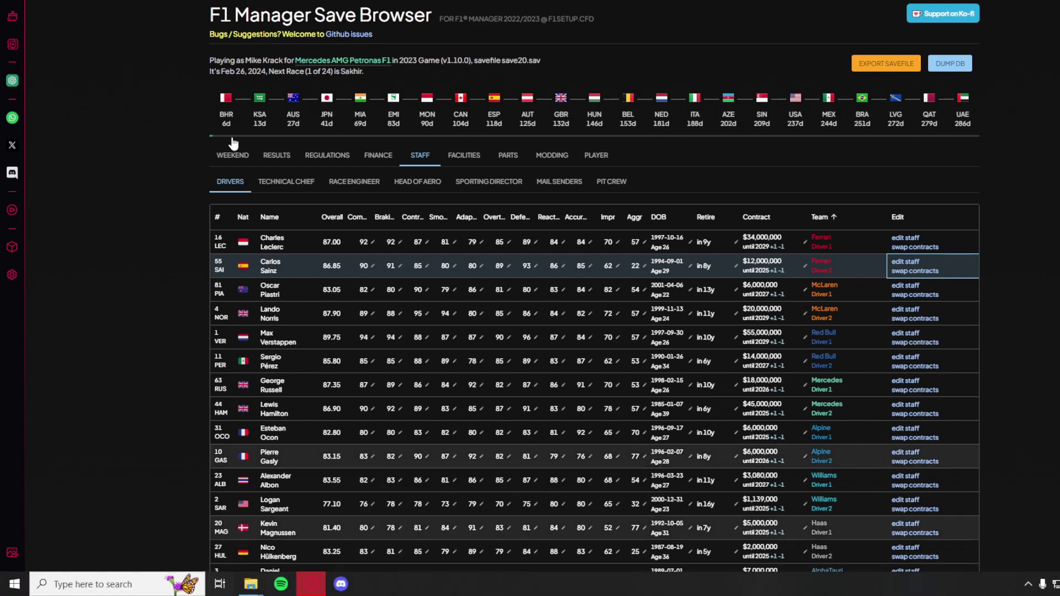
View the Discord server's chatting channel, and look over the YouTube page of the F1 Manager 2024 Mercedes Career Mode video.
left_click(359, 583)
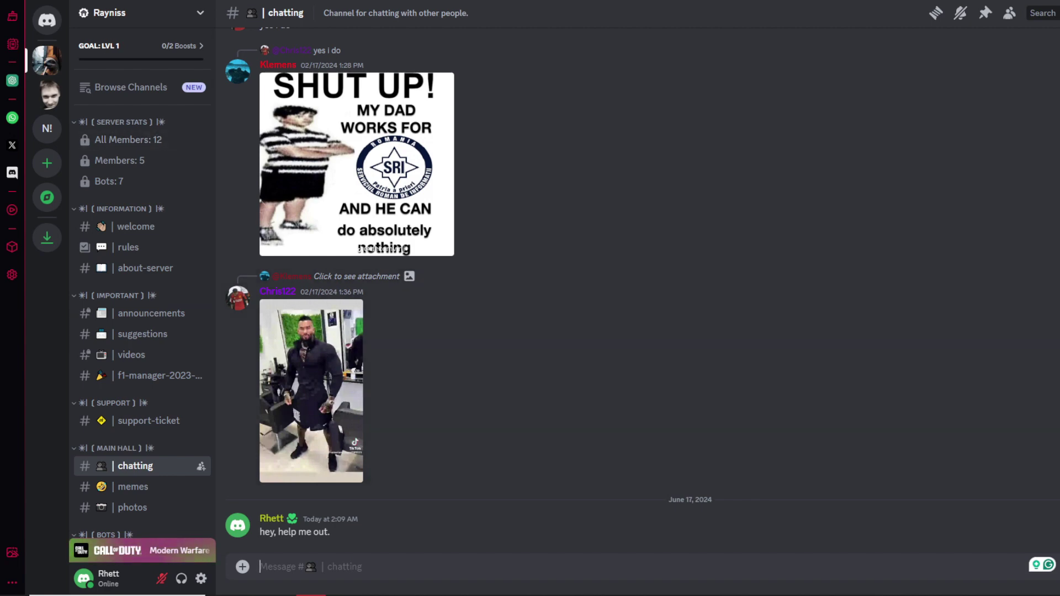
key("alt+Tab")
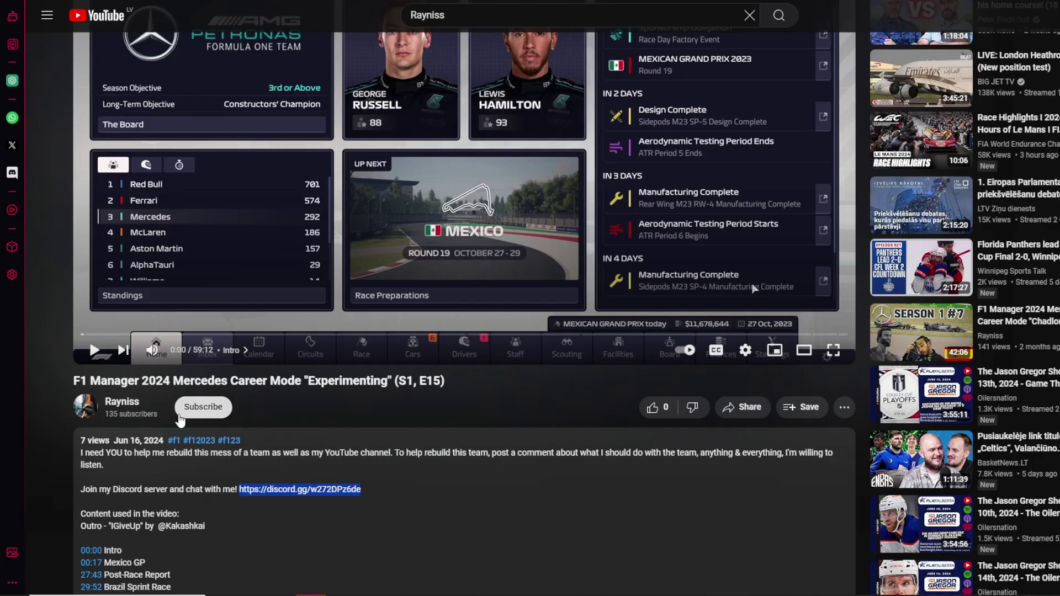
scroll(493, 494, "down", 4)
scroll(493, 494, "down", 1)
scroll(484, 314, "up", 7)
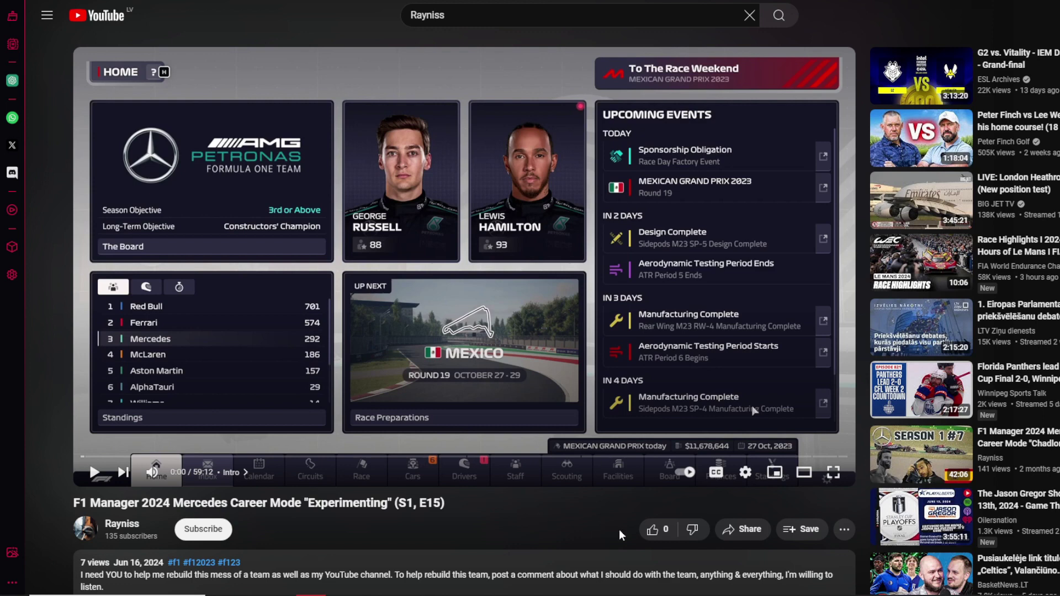
left_click(651, 530)
left_click(567, 541)
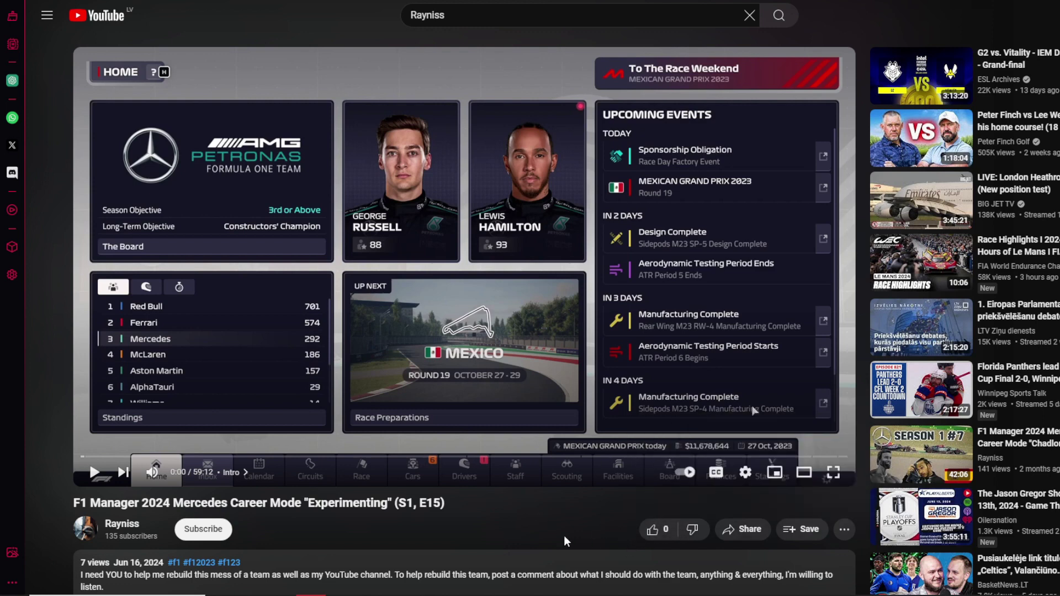